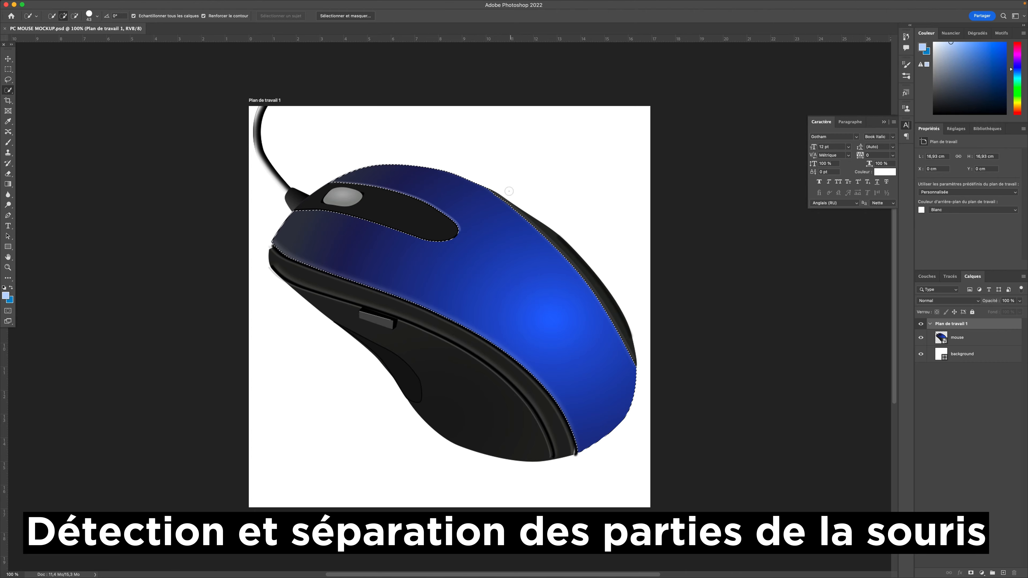
Step: Refine the blue shell selection along its upper rear edge to leave out the dark rim
{"action": "key", "text": "super+plus"}
{"action": "key", "text": "super+plus"}
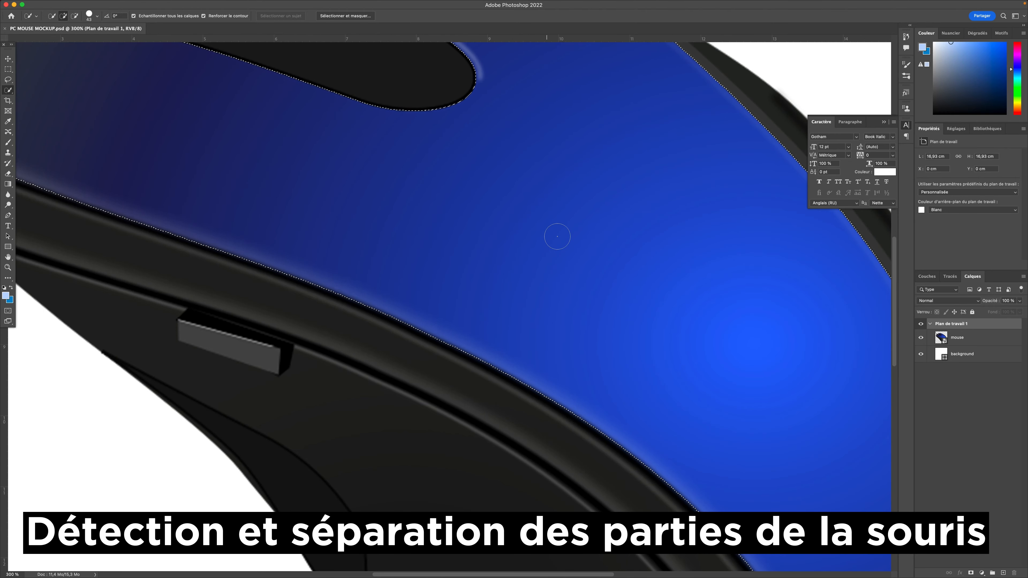
{"action": "scroll", "coordinate": [555, 234], "scroll_direction": "right", "scroll_amount": 5}
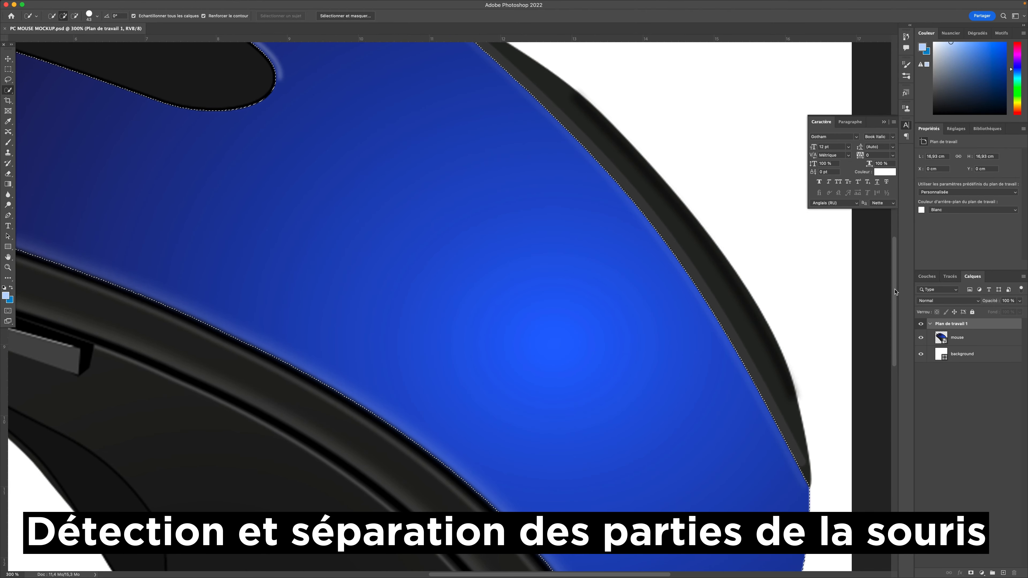
{"action": "scroll", "coordinate": [528, 271], "scroll_direction": "up", "scroll_amount": 10}
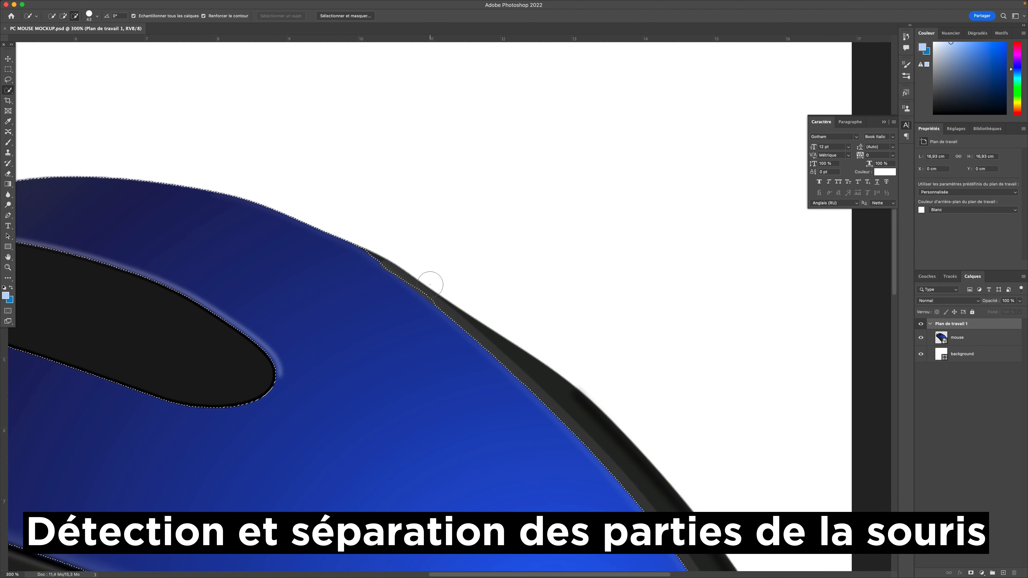
{"action": "mouse_move", "coordinate": [430, 286]}
{"action": "left_mouse_down"}
{"action": "mouse_move", "coordinate": [384, 238]}
{"action": "mouse_move", "coordinate": [436, 299]}
{"action": "mouse_move", "coordinate": [537, 366]}
{"action": "left_mouse_up"}
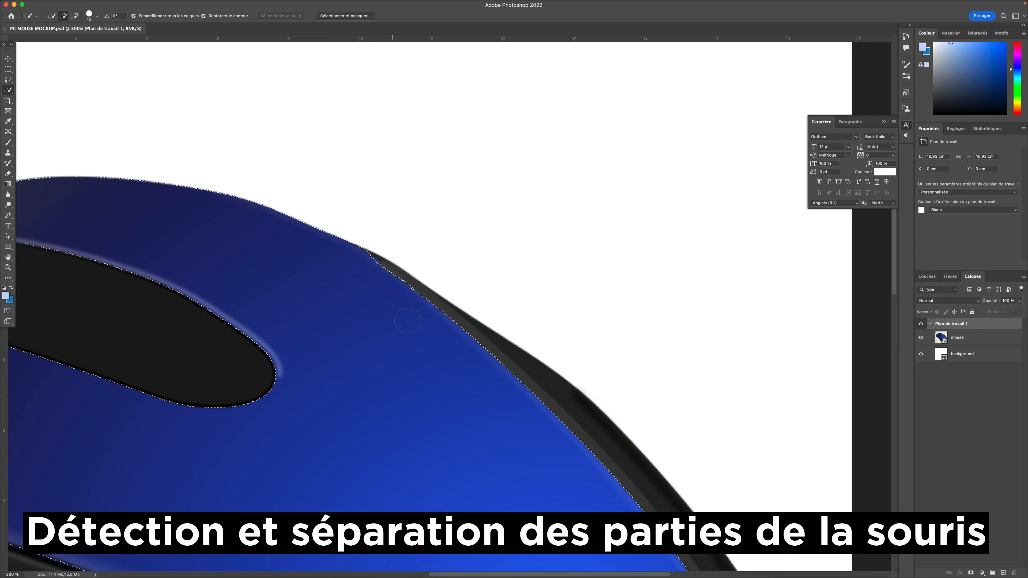
{"action": "key", "text": "super+1"}
{"action": "key", "text": "super+plus"}
{"action": "key", "text": "super+minus"}
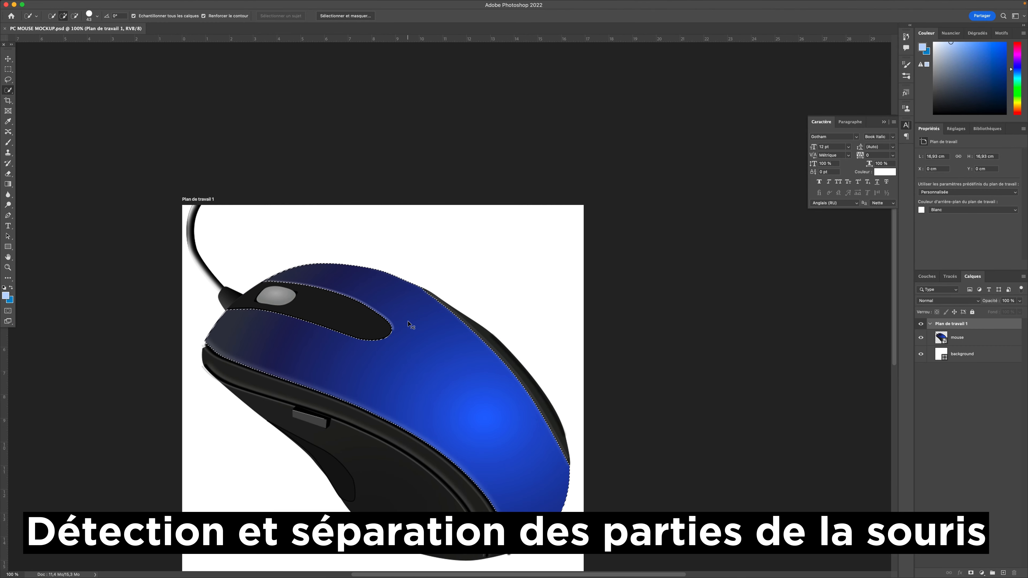
{"action": "scroll", "coordinate": [316, 348], "scroll_direction": "right", "scroll_amount": 10}
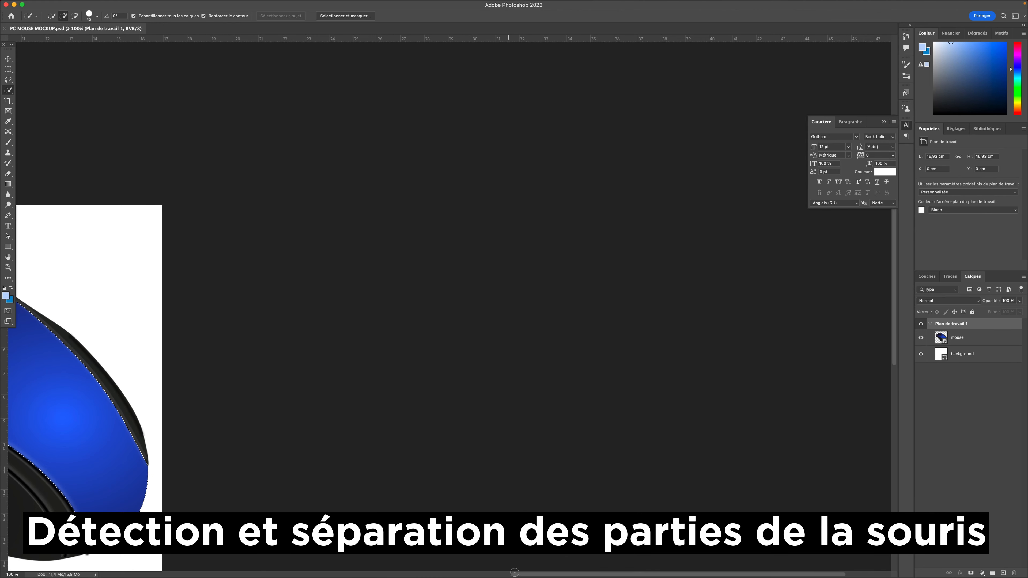
{"action": "scroll", "coordinate": [228, 376], "scroll_direction": "left", "scroll_amount": 10}
{"action": "key", "text": "super+j"}
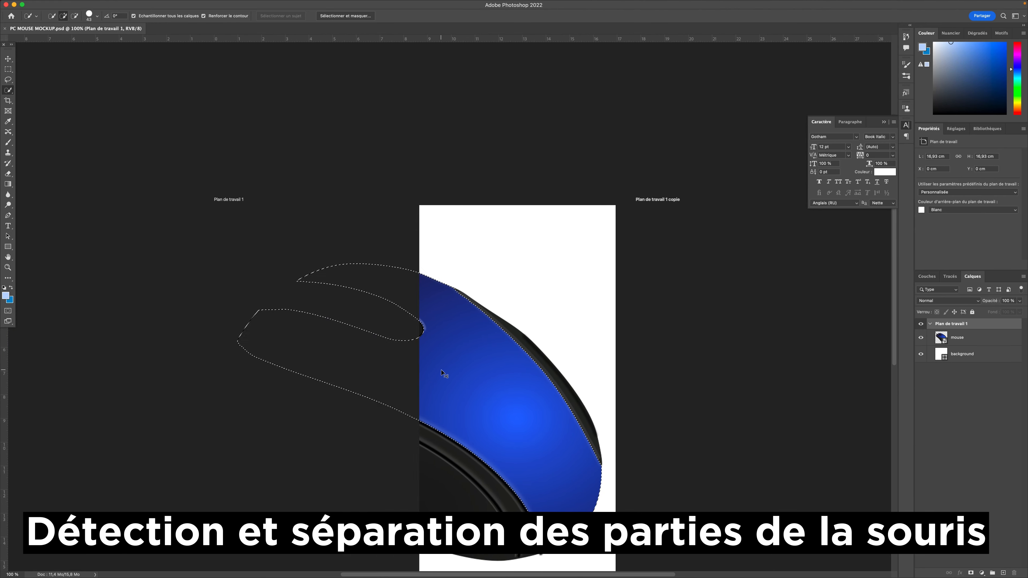
{"action": "key", "text": "super+z"}
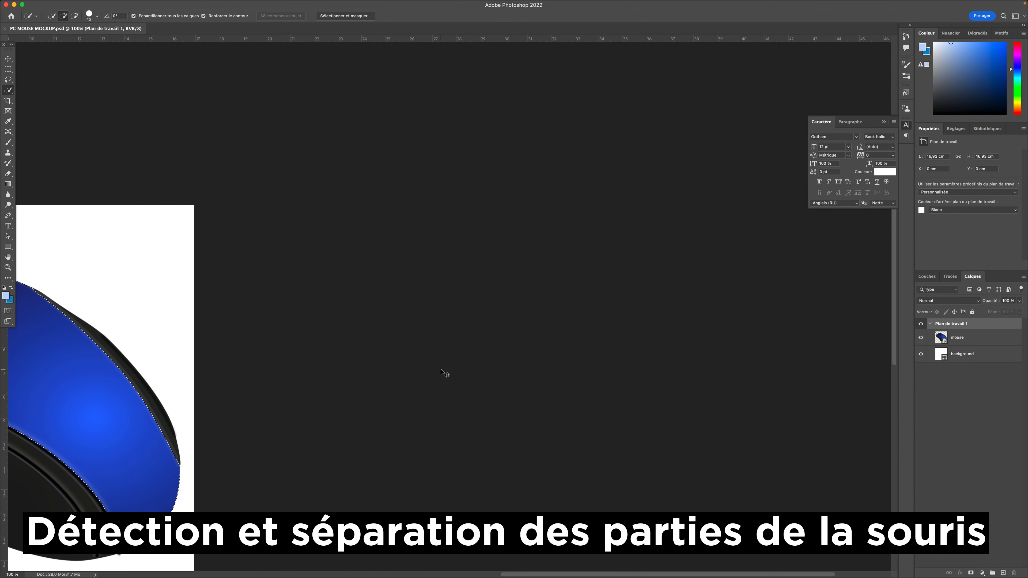
Step: Copy the selected blue shell from the "mouse" layer to a new layer named "top part"
{"action": "key", "text": "super+j"}
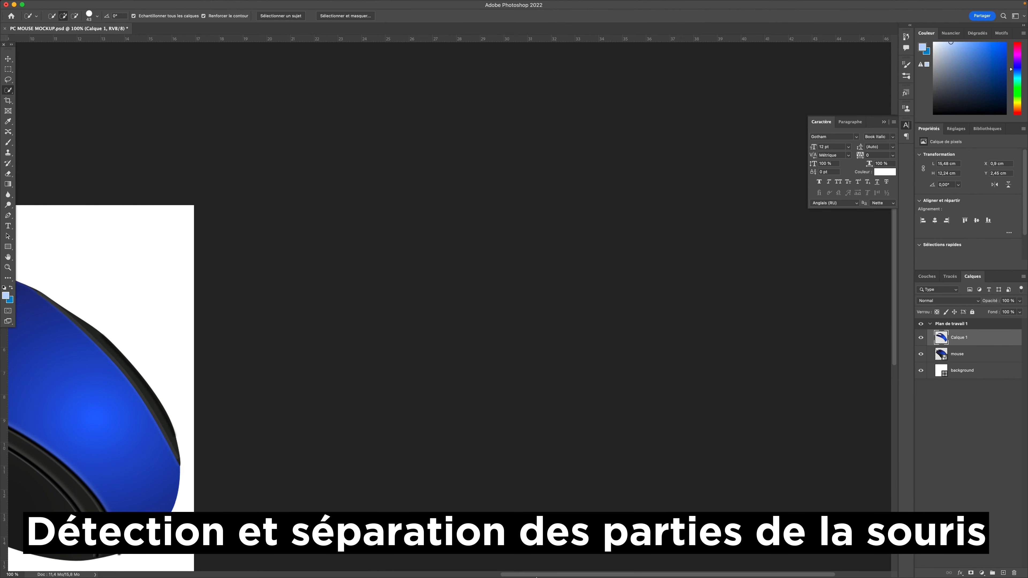
{"action": "scroll", "coordinate": [638, 309], "scroll_direction": "left", "scroll_amount": 10}
{"action": "left_click", "coordinate": [8, 60]}
{"action": "double_click", "coordinate": [959, 337]}
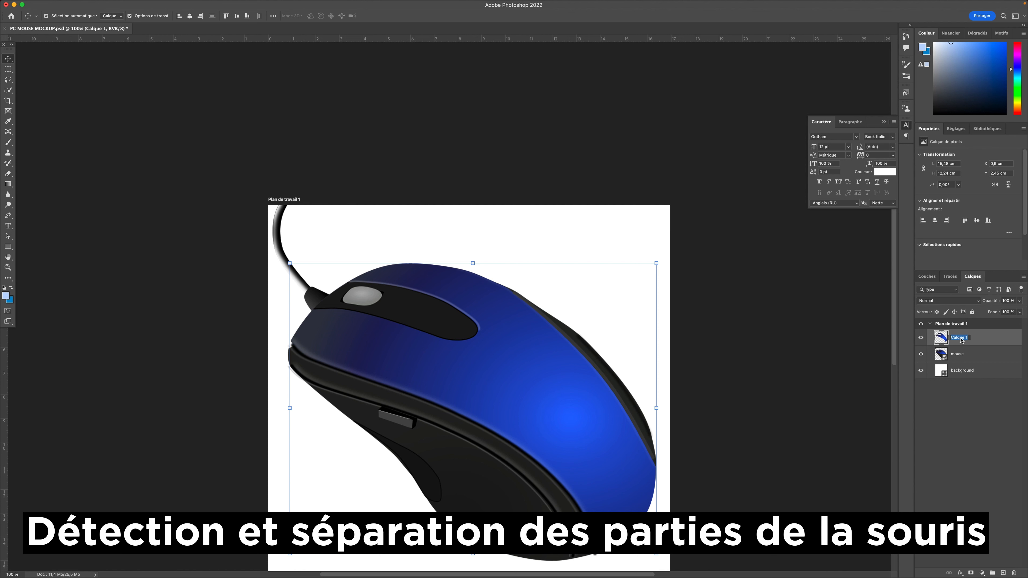
{"action": "type", "text": "top part"}
{"action": "key", "text": "Return"}
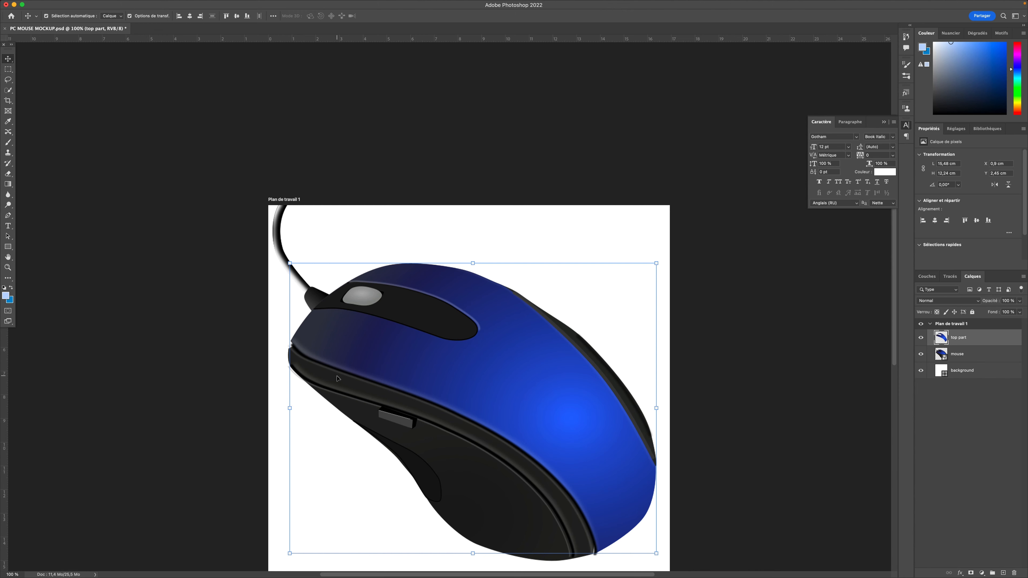
Step: Rename the "mouse" layer to "low part" and save the document
{"action": "double_click", "coordinate": [960, 355]}
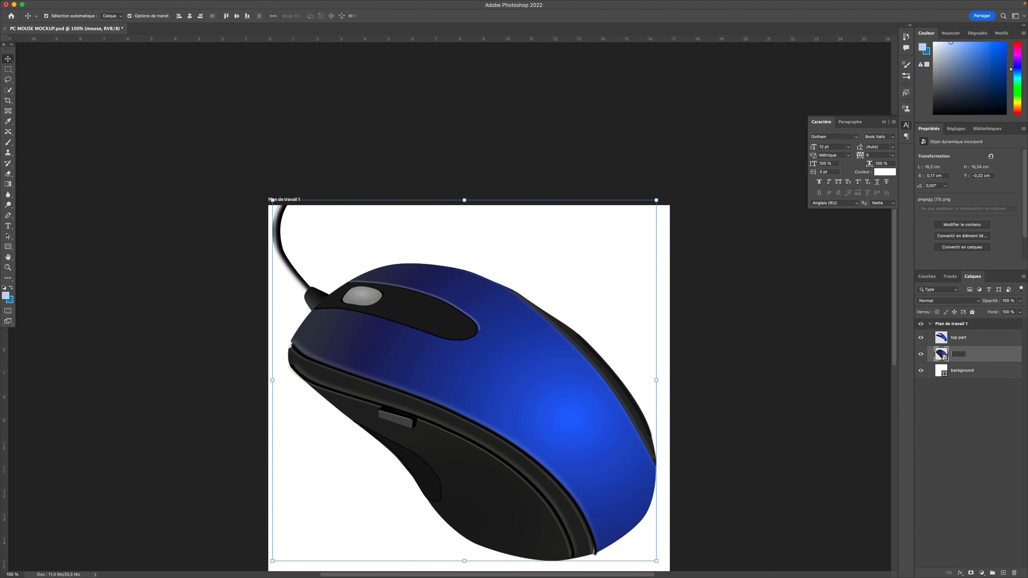
{"action": "type", "text": "low part"}
{"action": "key", "text": "Return"}
{"action": "key", "text": "super+s"}
Step: Quick-select the grey scroll wheel on the "low part" layer and copy it to a new layer named "middle wheel"
{"action": "left_click", "coordinate": [8, 90]}
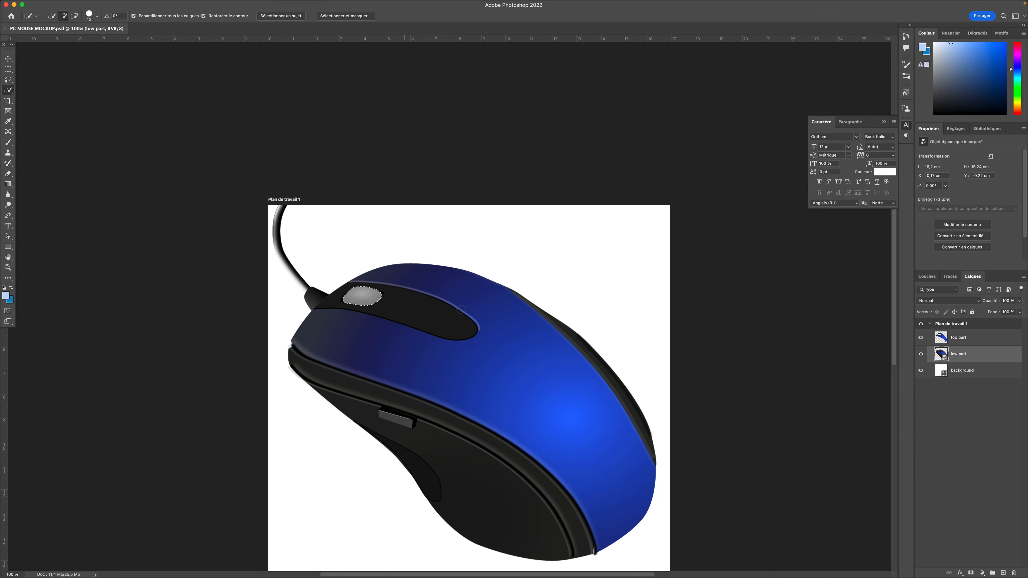
{"action": "key", "text": "super+j"}
{"action": "key", "text": "v"}
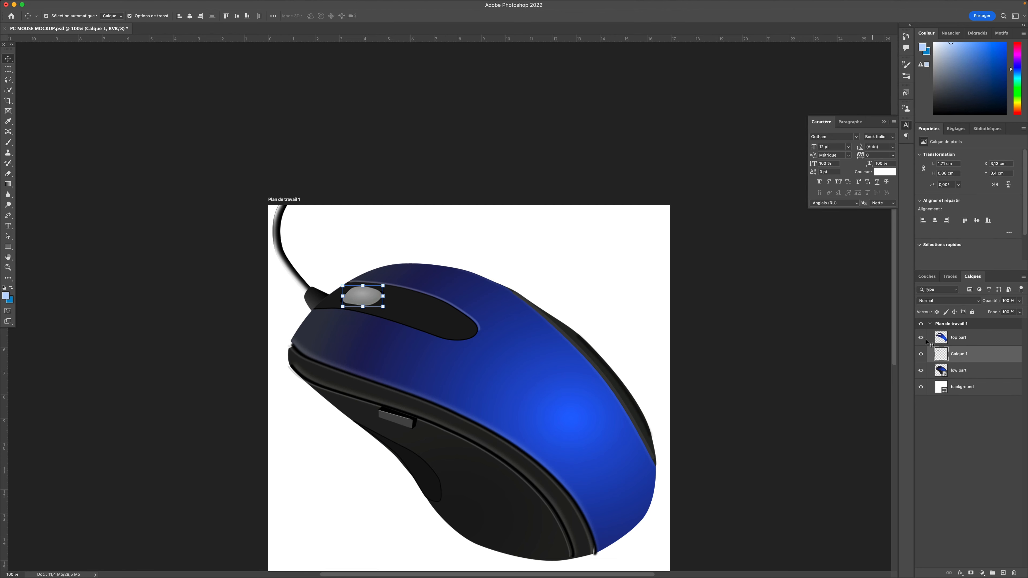
{"action": "type", "text": "middle key"}
{"action": "key", "text": "Return"}
{"action": "double_click", "coordinate": [965, 355]}
{"action": "type", "text": "middle wheel"}
{"action": "key", "text": "Return"}
Step: Quick-select the dark curved side grip on the "low part" layer, hiding the background layer while extending the selection
{"action": "left_click", "coordinate": [441, 445]}
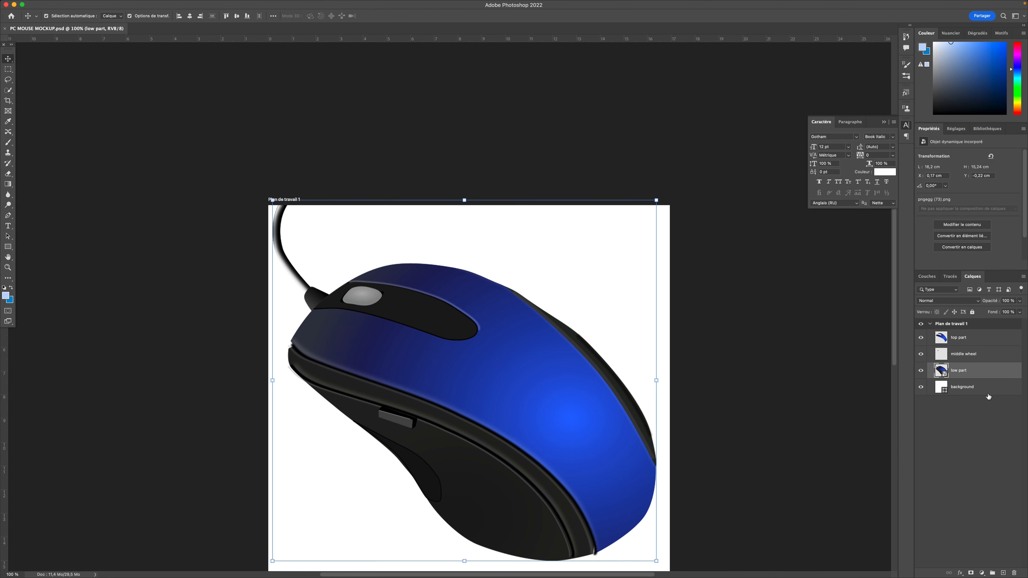
{"action": "key", "text": "super+plus"}
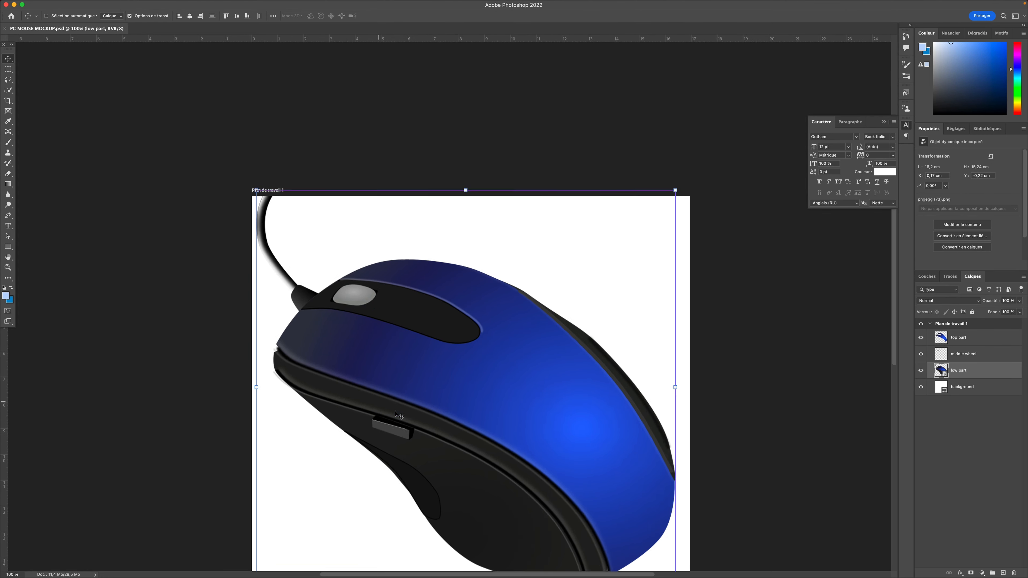
{"action": "scroll", "coordinate": [891, 349], "scroll_direction": "down", "scroll_amount": 10}
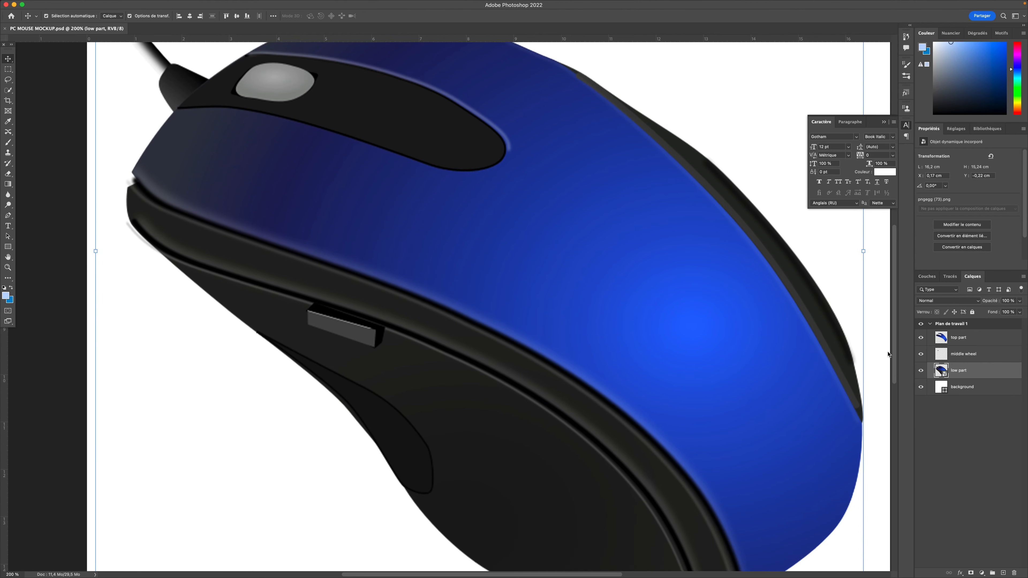
{"action": "left_click", "coordinate": [8, 92]}
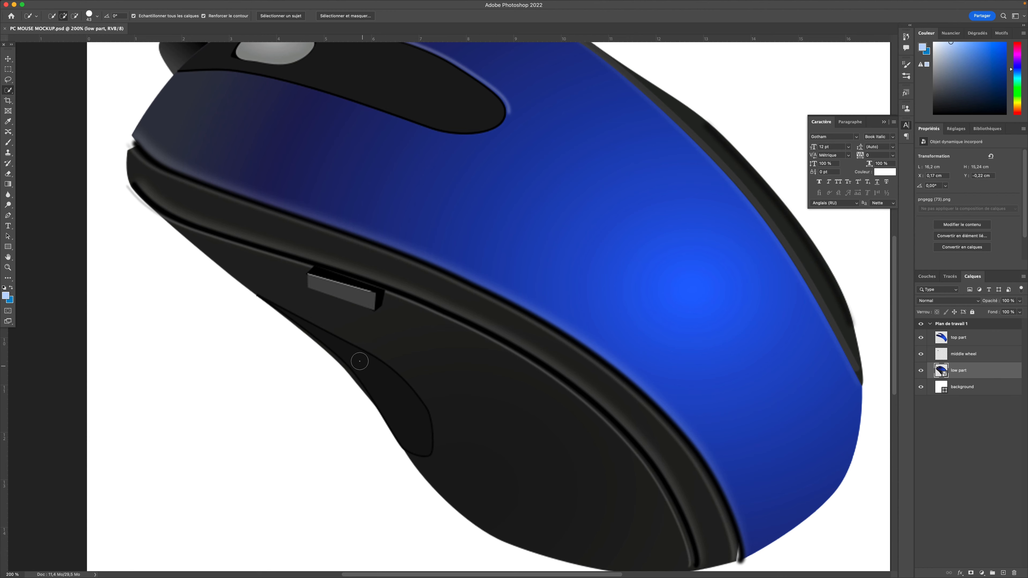
{"action": "left_click_drag", "start_coordinate": [360, 361], "coordinate": [395, 421]}
{"action": "left_click_drag", "start_coordinate": [340, 349], "coordinate": [260, 307]}
{"action": "mouse_move", "coordinate": [334, 359]}
{"action": "left_mouse_down"}
{"action": "mouse_move", "coordinate": [376, 390]}
{"action": "mouse_move", "coordinate": [385, 414]}
{"action": "left_mouse_up"}
{"action": "left_click", "coordinate": [921, 388]}
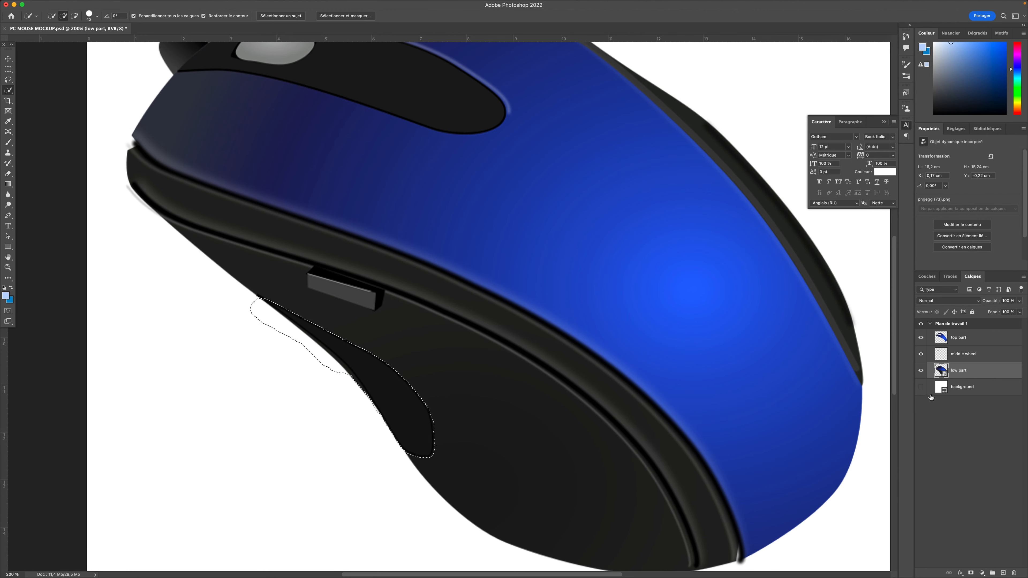
{"action": "left_click_drag", "start_coordinate": [357, 386], "coordinate": [398, 436]}
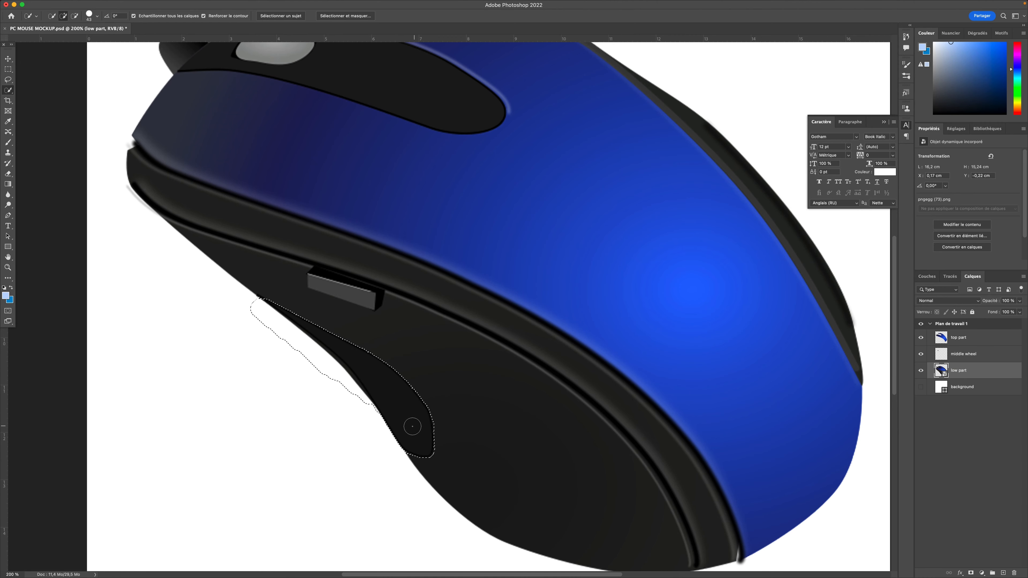
Step: Show the background layer again and copy the selected grip to a new layer named "low side part"
{"action": "left_click", "coordinate": [926, 392]}
{"action": "key", "text": "cmd+j"}
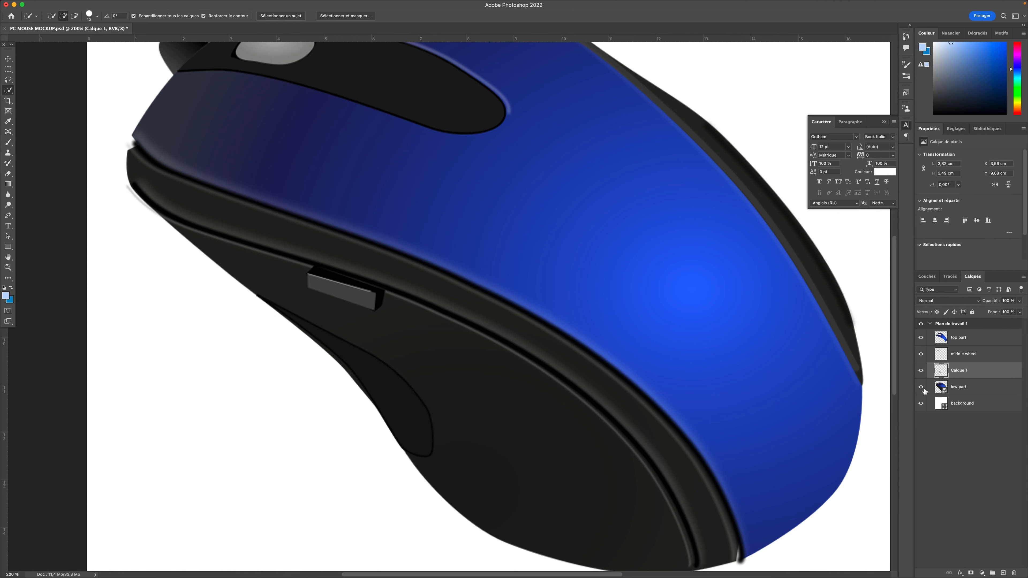
{"action": "double_click", "coordinate": [960, 371]}
{"action": "type", "text": "low side part"}
{"action": "key", "text": "Return"}
Step: Quick-select the small side button on the "low part" layer and copy it to a new layer named "side key"
{"action": "left_click", "coordinate": [955, 388]}
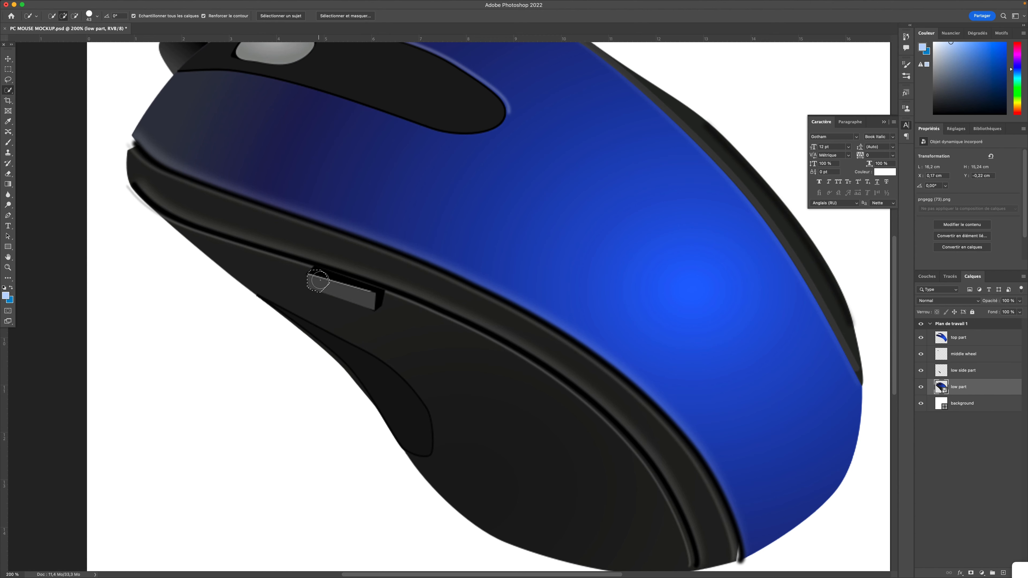
{"action": "left_click_drag", "start_coordinate": [319, 280], "coordinate": [371, 294]}
{"action": "key", "text": "super+j"}
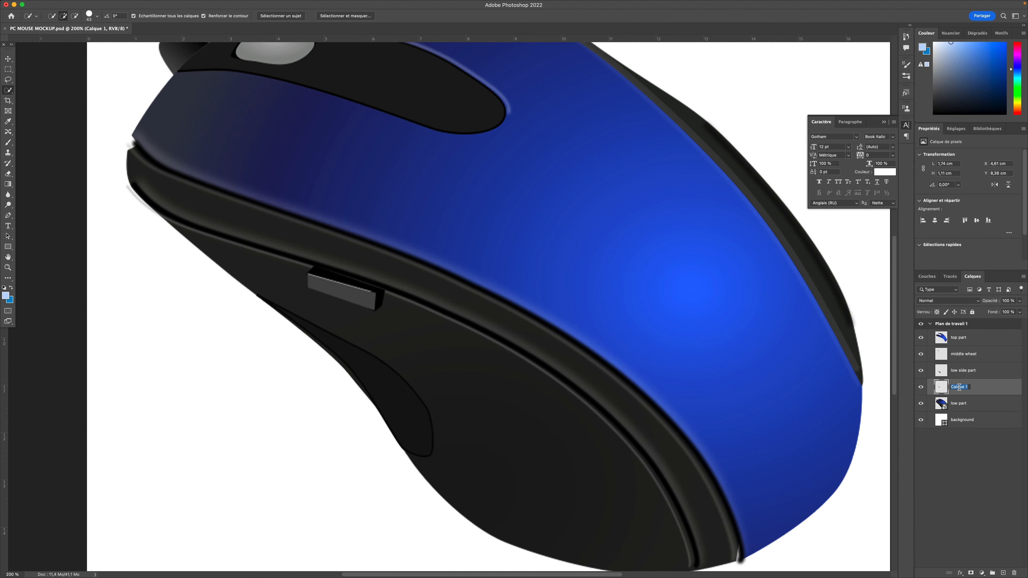
{"action": "type", "text": "si"}
{"action": "key", "text": "Return"}
Step: Add a #c1d7ff solid colour fill layer above "low part", clipped to it, with the blending mode Couleur
{"action": "key", "text": "v"}
{"action": "key", "text": "super+minus"}
{"action": "key", "text": "super+minus"}
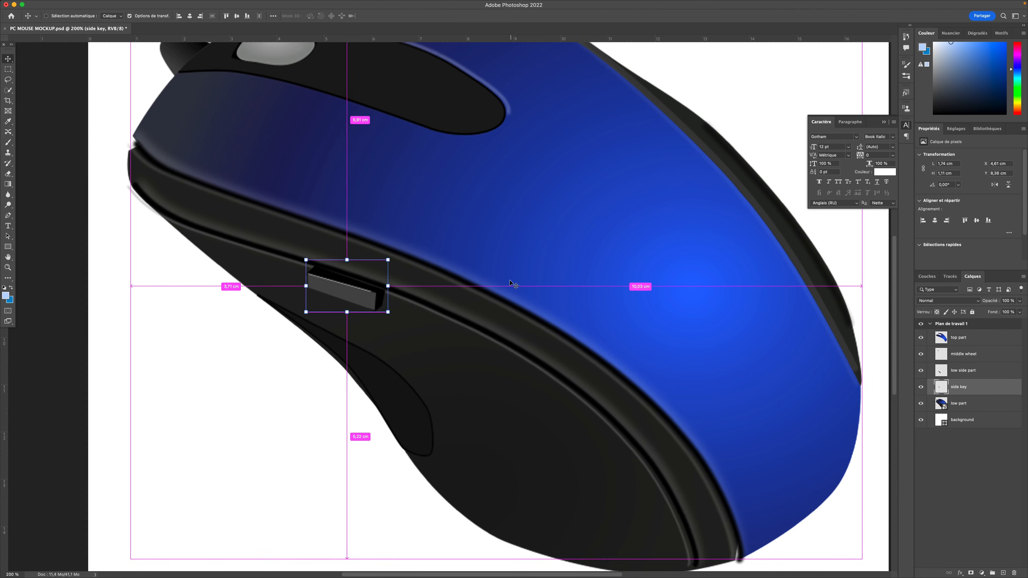
{"action": "left_click", "coordinate": [502, 302]}
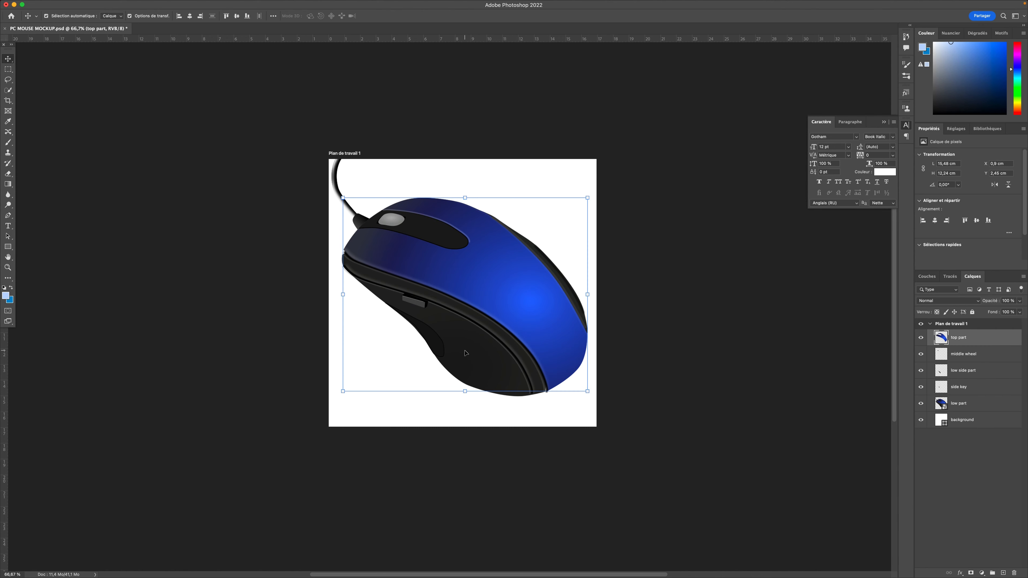
{"action": "left_click", "coordinate": [962, 406]}
{"action": "left_click", "coordinate": [982, 573]}
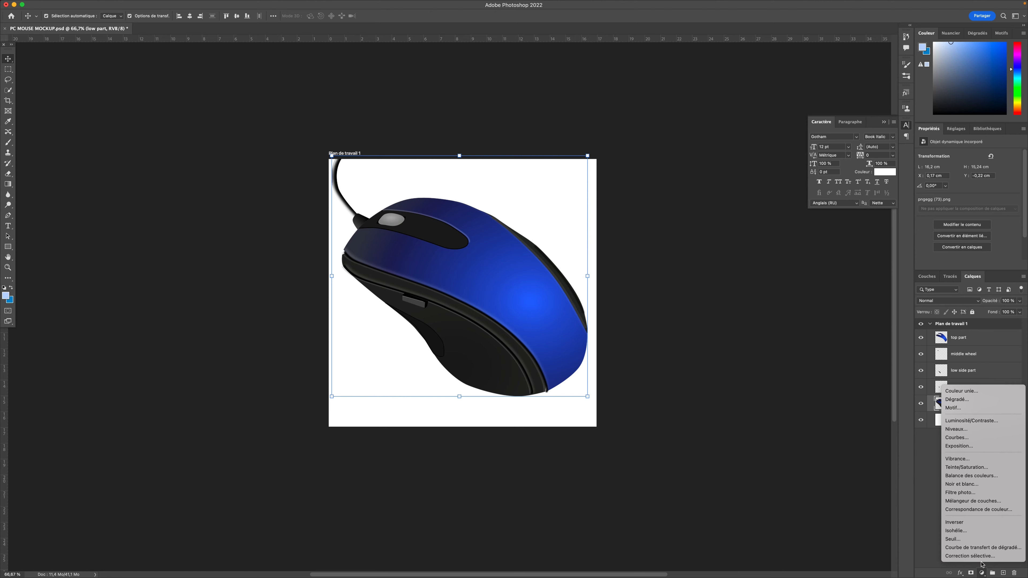
{"action": "left_click", "coordinate": [955, 391]}
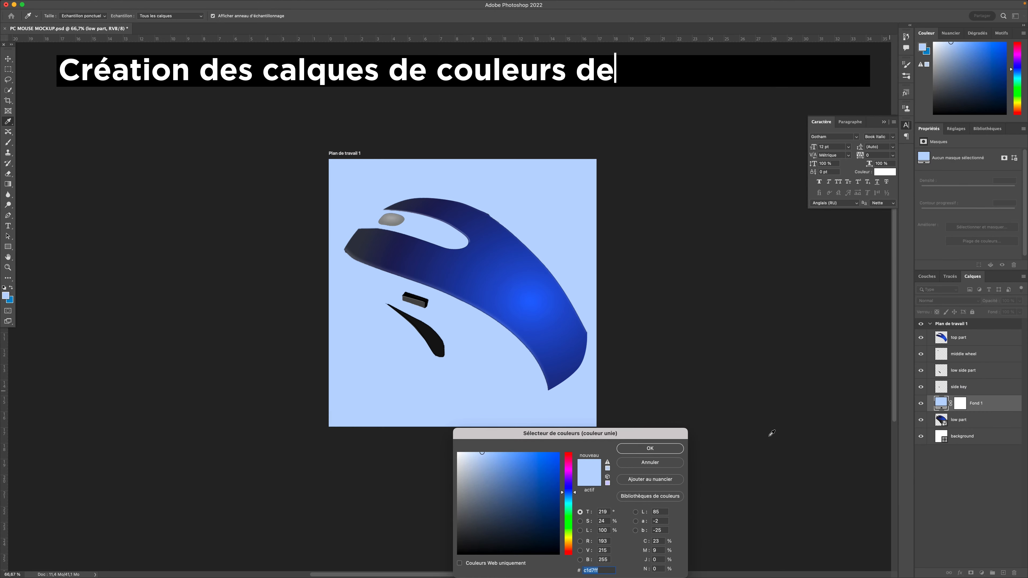
{"action": "left_click", "coordinate": [650, 448]}
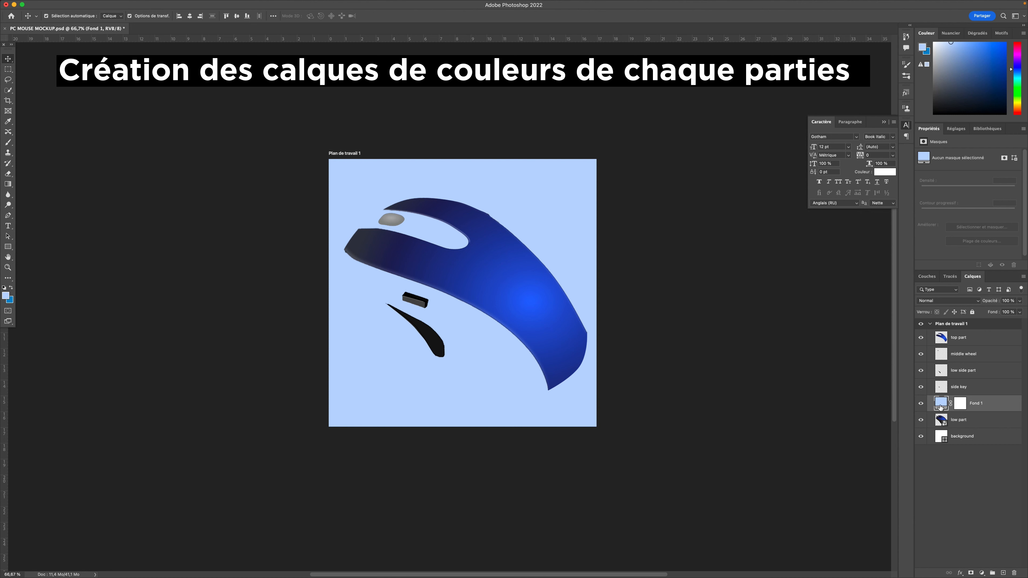
{"action": "left_click", "coordinate": [940, 411], "text": "alt"}
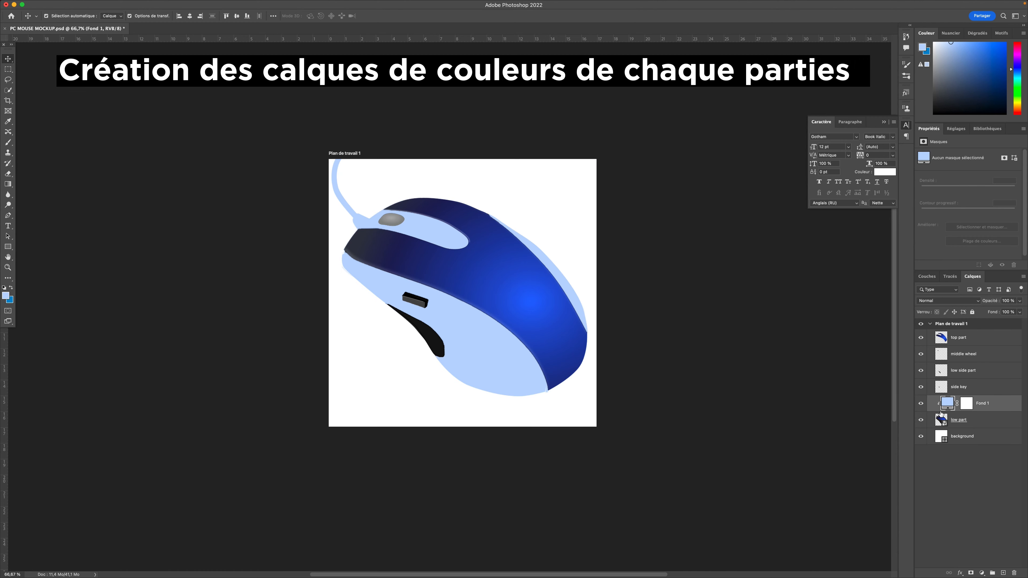
{"action": "left_click", "coordinate": [935, 300]}
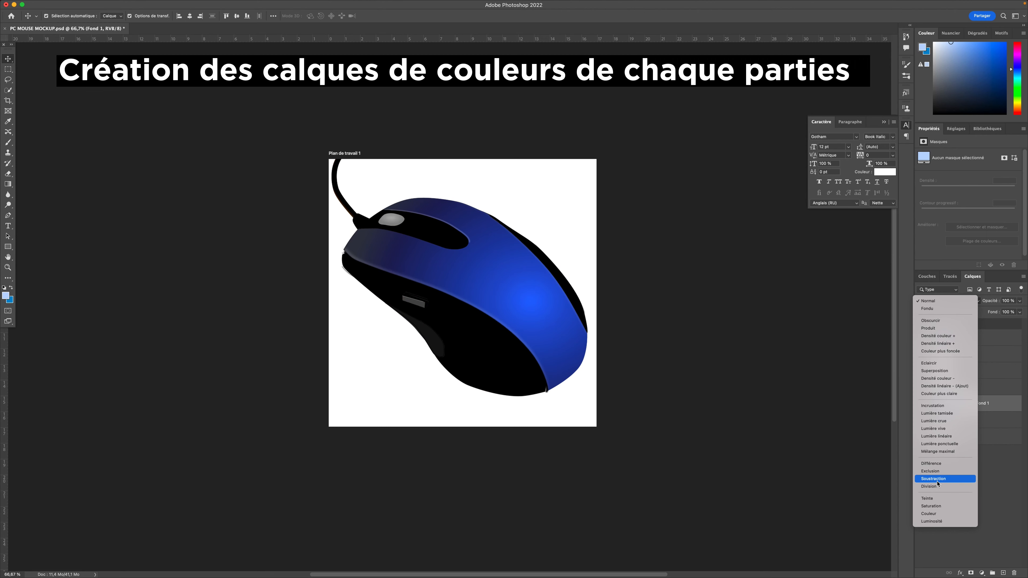
{"action": "left_click", "coordinate": [929, 514]}
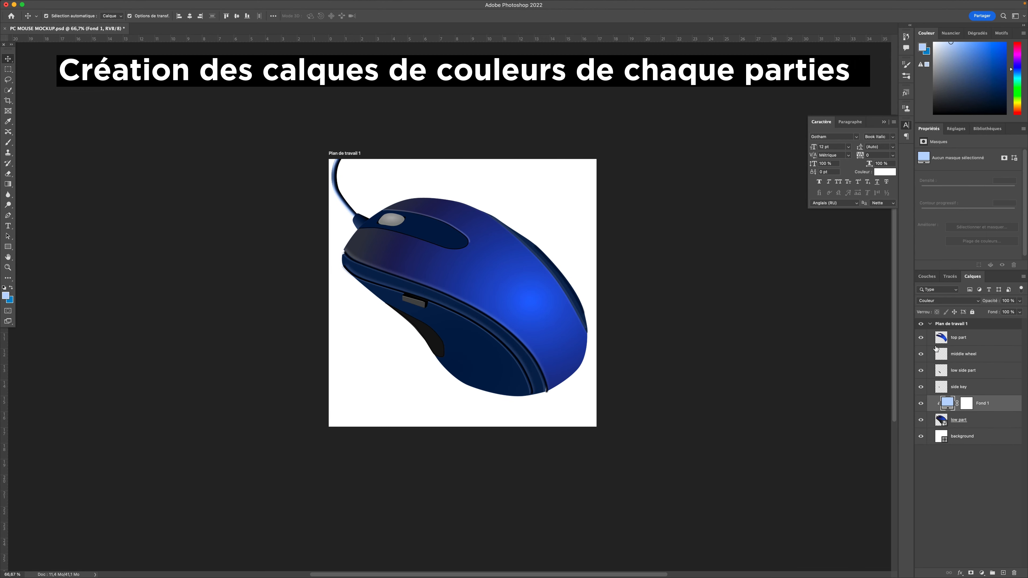
Step: Change the clipped fill layer's colour to a blue sampled from the mouse's top shell
{"action": "double_click", "coordinate": [947, 405]}
{"action": "left_click", "coordinate": [536, 478]}
{"action": "left_click_drag", "start_coordinate": [569, 462], "coordinate": [568, 451]}
{"action": "mouse_move", "coordinate": [525, 469]}
{"action": "left_mouse_down"}
{"action": "mouse_move", "coordinate": [502, 503]}
{"action": "mouse_move", "coordinate": [530, 483]}
{"action": "left_mouse_up"}
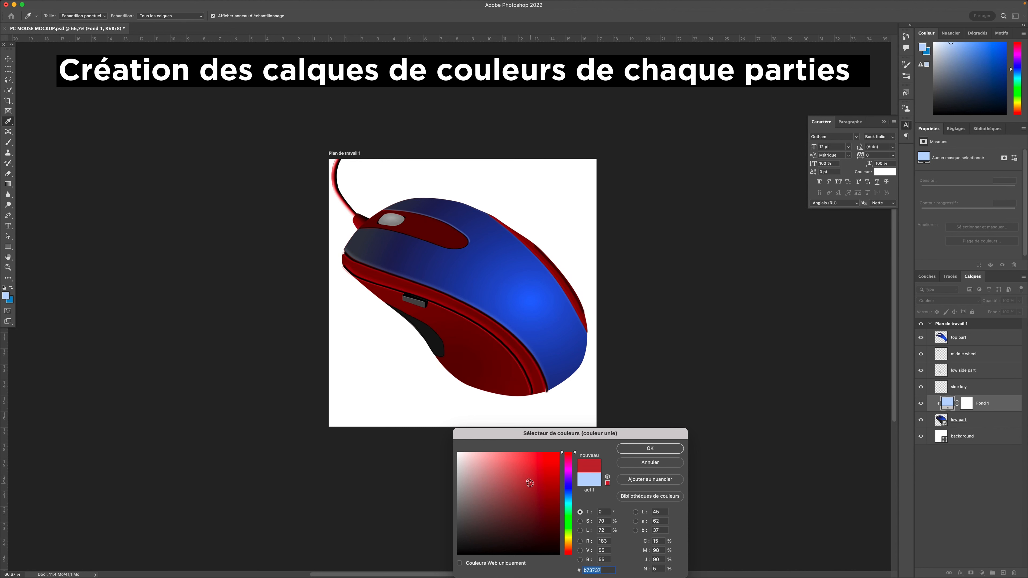
{"action": "left_click", "coordinate": [506, 479]}
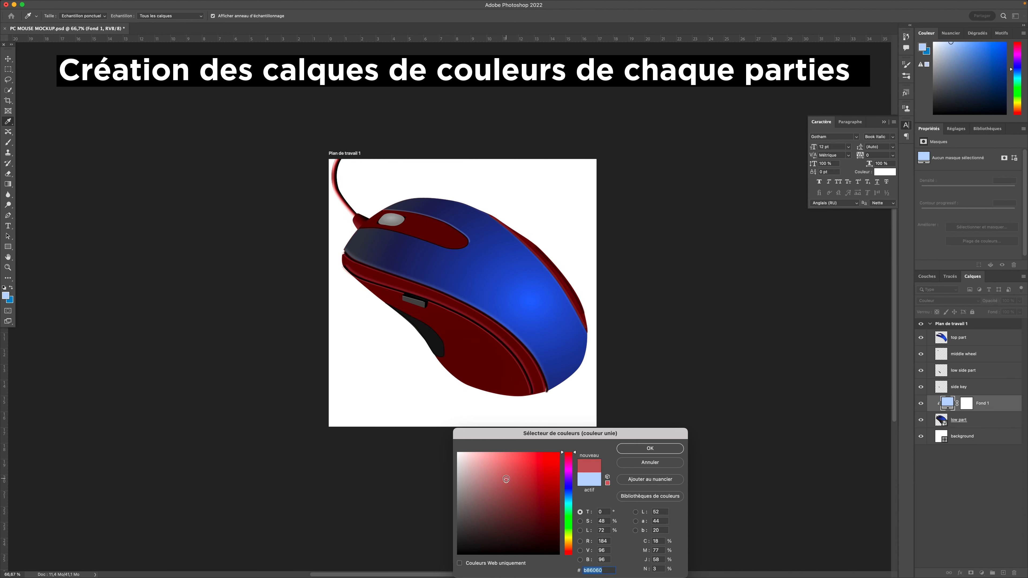
{"action": "left_click", "coordinate": [510, 285]}
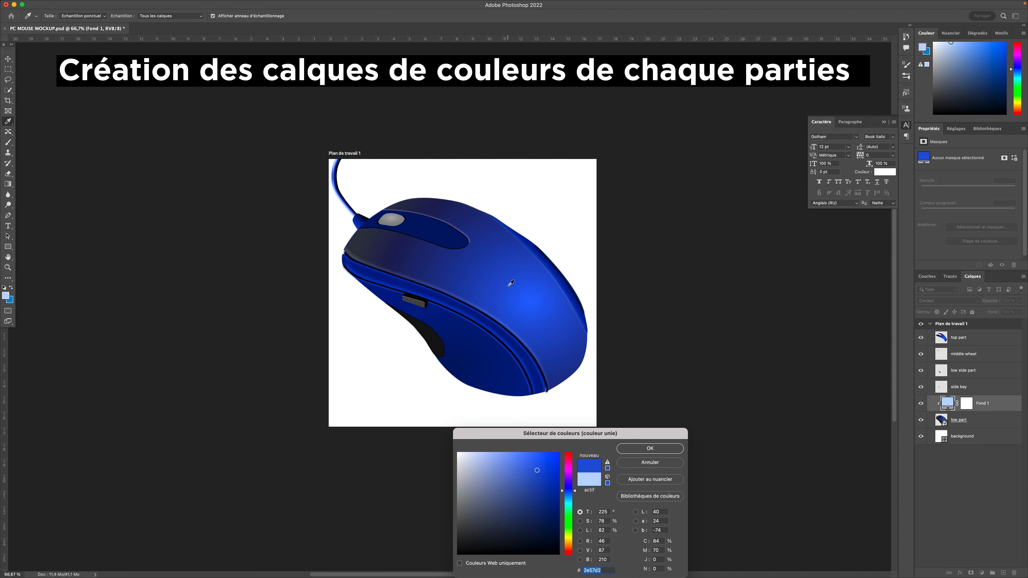
{"action": "left_click", "coordinate": [650, 448]}
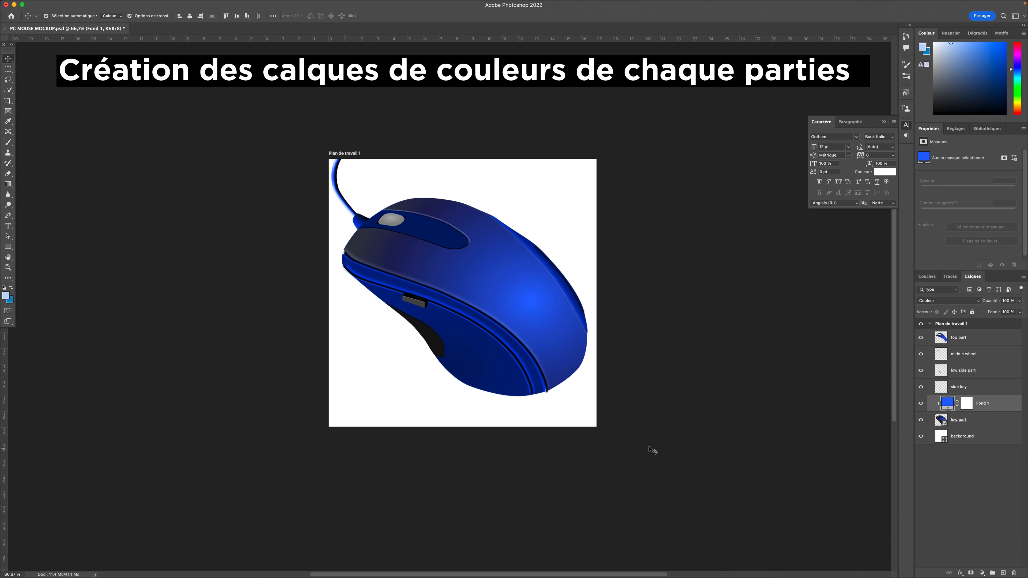
Step: Add a #c1d7ff solid colour fill layer above "side key" and clip it to that layer
{"action": "left_click", "coordinate": [960, 387]}
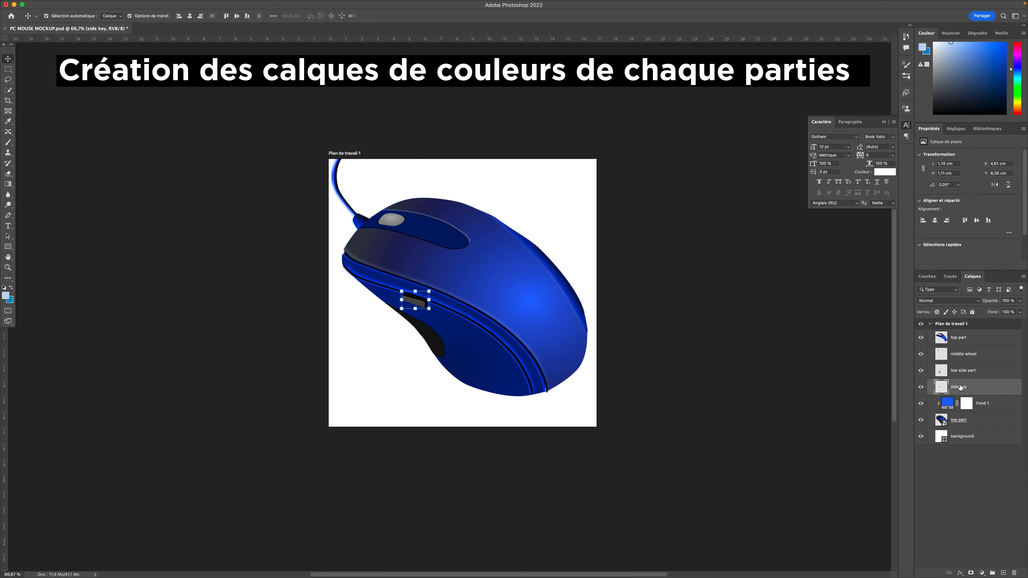
{"action": "left_click", "coordinate": [981, 573]}
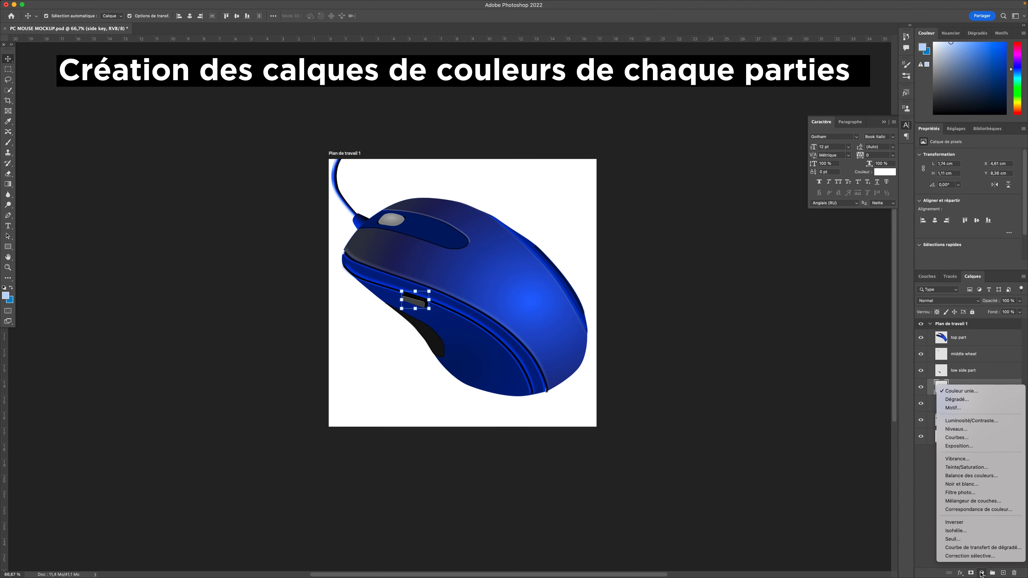
{"action": "left_click", "coordinate": [957, 391]}
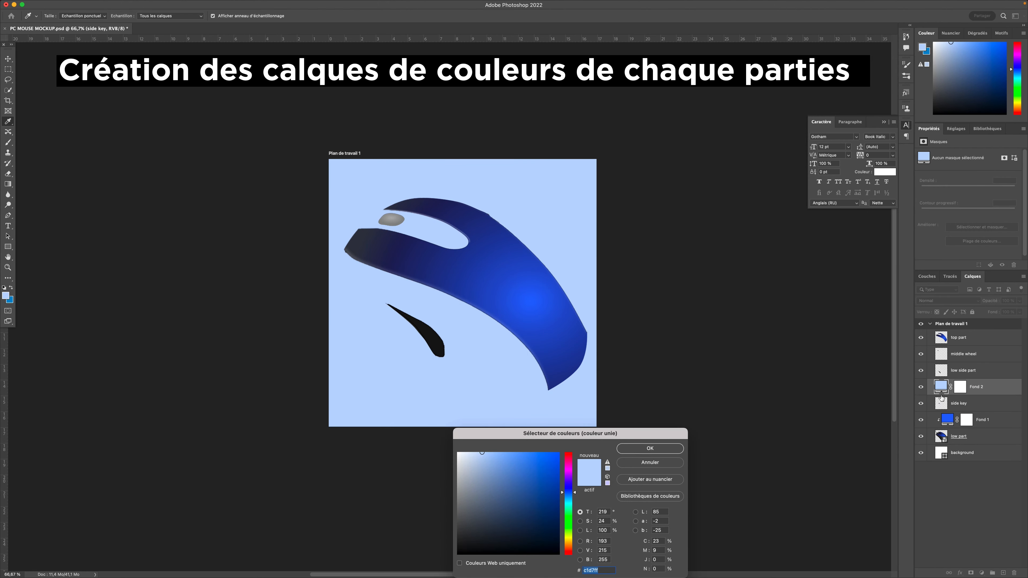
{"action": "key", "text": "alt"}
{"action": "left_click", "coordinate": [670, 448]}
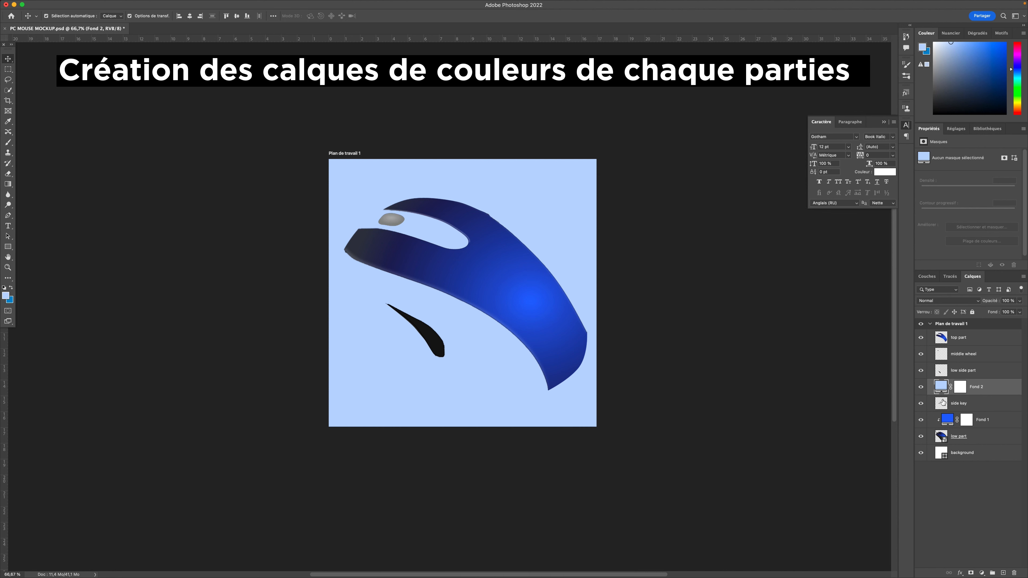
{"action": "left_click", "coordinate": [943, 395], "text": "alt"}
Step: Change the colour of the fill layer clipped to "side key" to white, #ffffff
{"action": "double_click", "coordinate": [949, 389]}
{"action": "left_click_drag", "start_coordinate": [480, 462], "coordinate": [449, 441]}
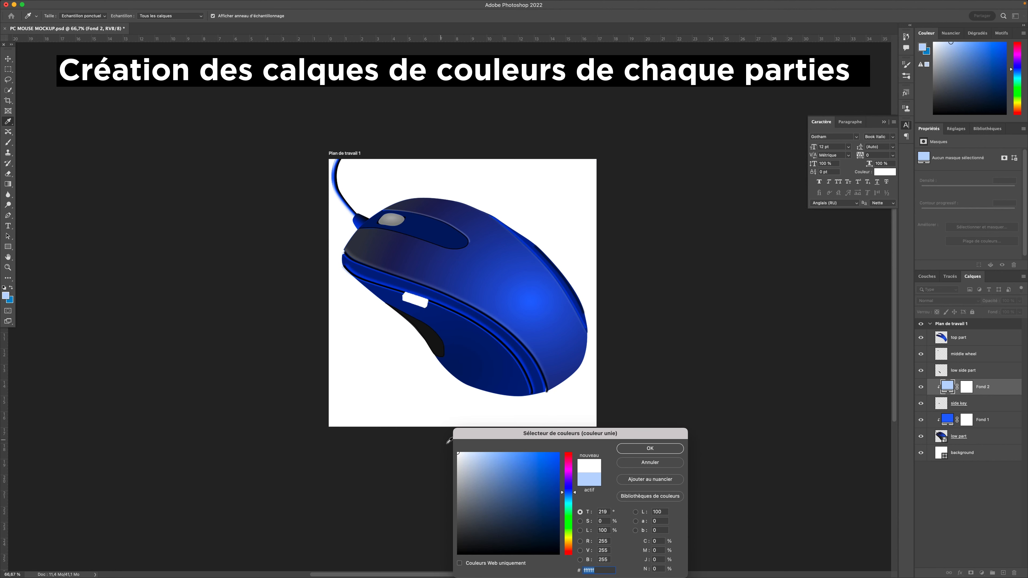
{"action": "left_click", "coordinate": [637, 451]}
Step: Try out blending modes on the white side-key fill layer and set it to Différence
{"action": "left_click", "coordinate": [936, 302]}
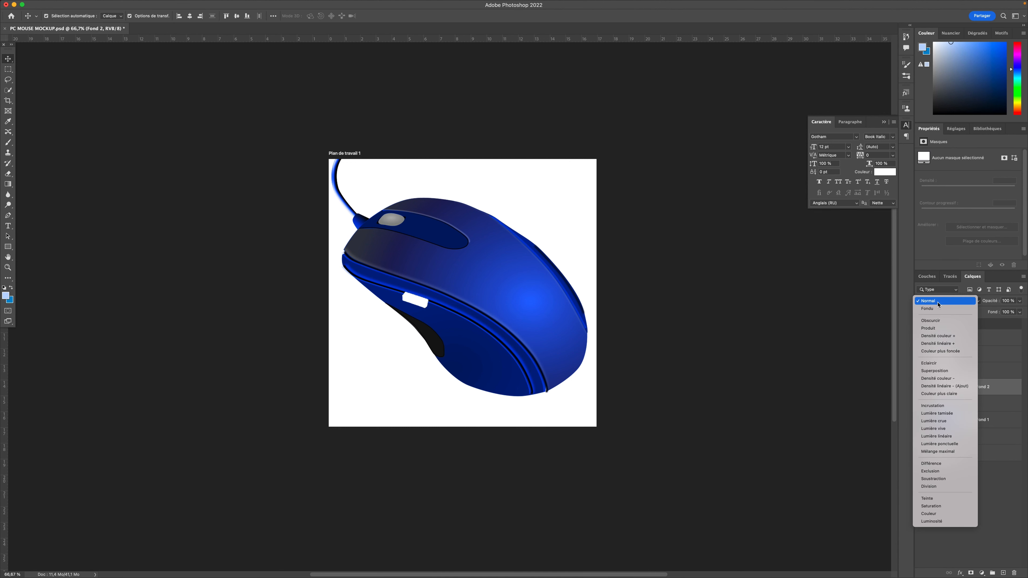
{"action": "key", "text": "Down"}
{"action": "key", "text": "Down"}
{"action": "key", "text": "Down"}
{"action": "key", "text": "Down"}
{"action": "key", "text": "Down"}
{"action": "key", "text": "Down"}
{"action": "key", "text": "Down"}
{"action": "key", "text": "Down"}
{"action": "key", "text": "Down"}
{"action": "key", "text": "Down"}
{"action": "key", "text": "Down"}
{"action": "key", "text": "Down"}
{"action": "key", "text": "Down"}
{"action": "key", "text": "Down"}
{"action": "key", "text": "Down"}
{"action": "key", "text": "Down"}
{"action": "key", "text": "Down"}
{"action": "key", "text": "Down"}
{"action": "key", "text": "Down"}
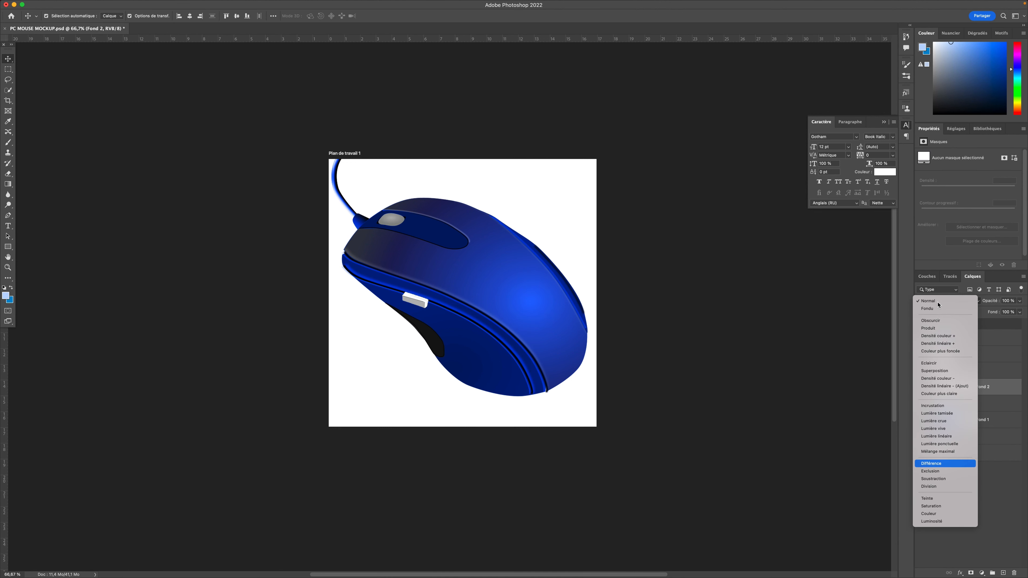
{"action": "key", "text": "Down"}
{"action": "key", "text": "Down"}
{"action": "key", "text": "Down"}
{"action": "key", "text": "Down"}
{"action": "key", "text": "Down"}
{"action": "key", "text": "Down"}
{"action": "key", "text": "Down"}
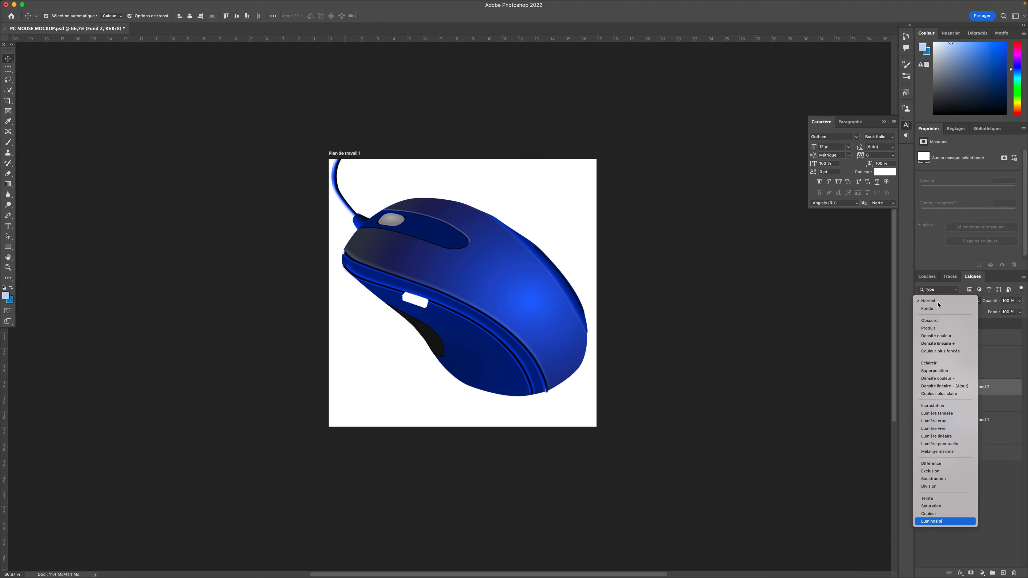
{"action": "key", "text": "Up"}
{"action": "key", "text": "Up"}
{"action": "key", "text": "Up"}
{"action": "key", "text": "Up"}
{"action": "key", "text": "Up"}
{"action": "key", "text": "Up"}
{"action": "key", "text": "Up"}
{"action": "key", "text": "Up"}
{"action": "key", "text": "Down"}
{"action": "key", "text": "Return"}
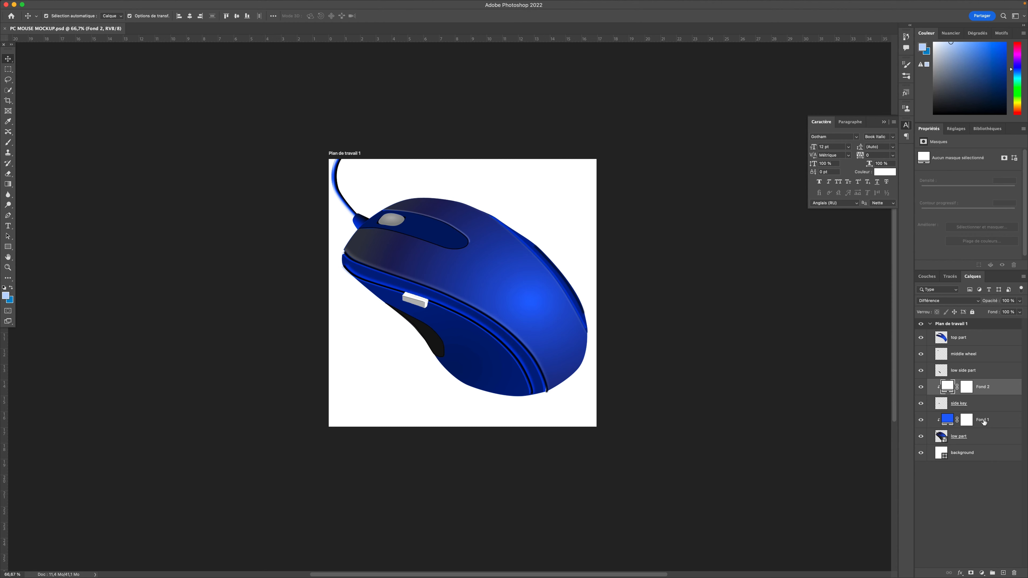
Step: Duplicate the white Différence fill layer above "low side part" and clip the copy to that layer
{"action": "left_click", "coordinate": [941, 373]}
{"action": "left_click", "coordinate": [950, 388]}
{"action": "left_click_drag", "start_coordinate": [950, 388], "coordinate": [944, 378]}
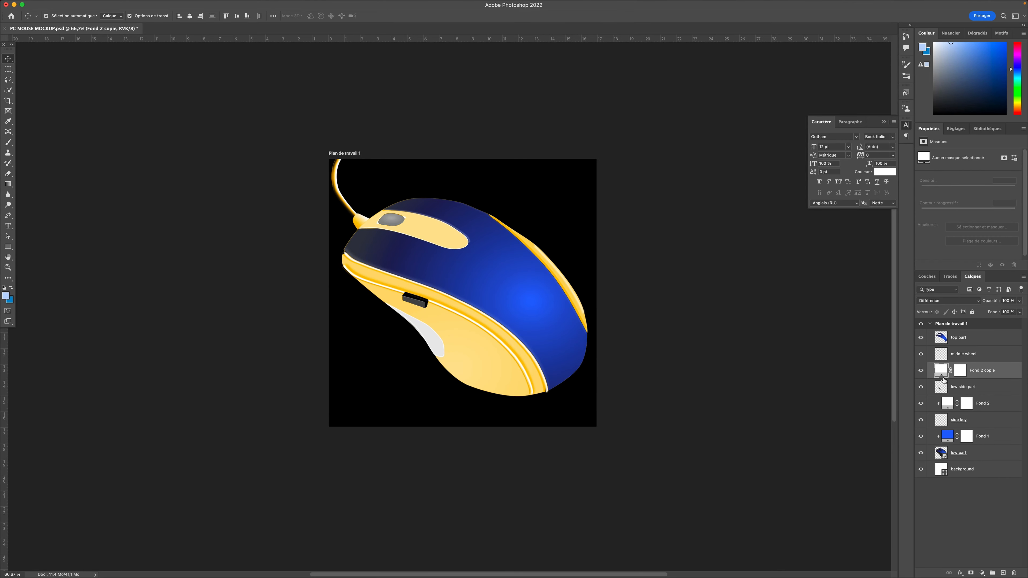
{"action": "left_click", "coordinate": [944, 378], "text": "alt"}
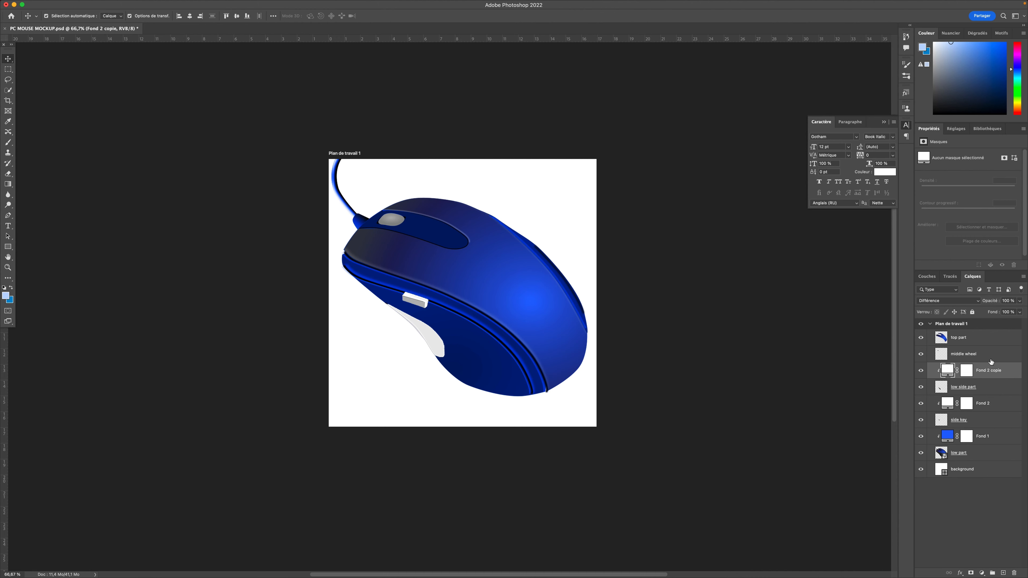
Step: Delete the fill layer copy clipped to "low side part" and the "low side part" layer itself
{"action": "left_click", "coordinate": [921, 371]}
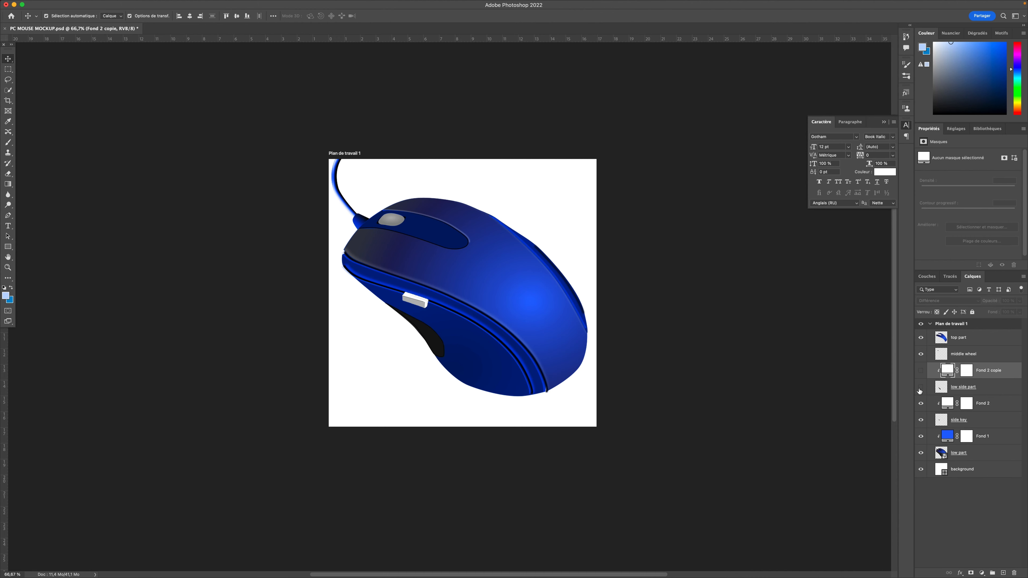
{"action": "key", "text": "Delete"}
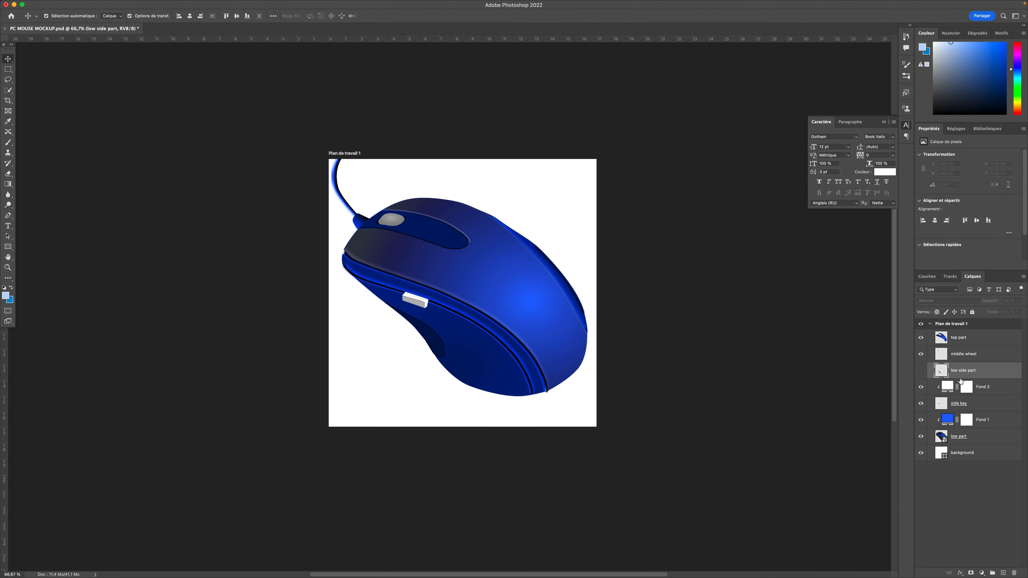
{"action": "key", "text": "Delete"}
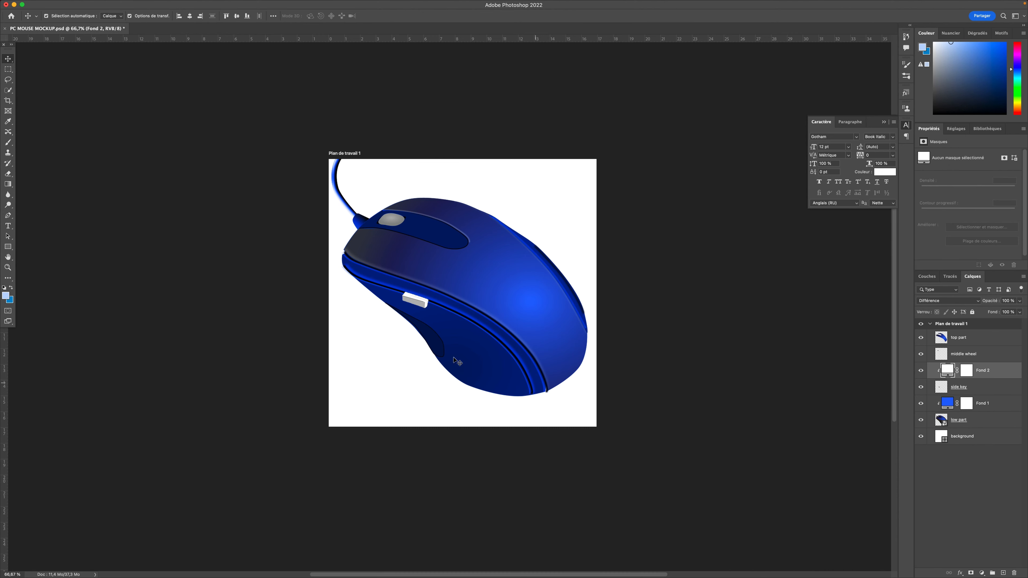
Step: Duplicate the white Différence fill layer above "top part" and clip the copy to that layer
{"action": "left_click", "coordinate": [496, 280]}
{"action": "left_click", "coordinate": [948, 369]}
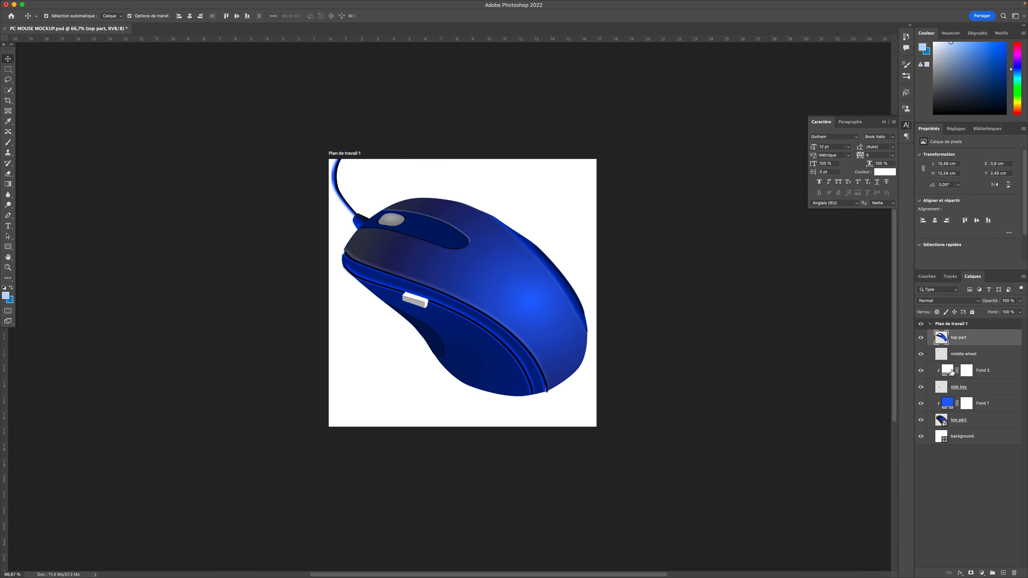
{"action": "key", "text": "super+j"}
{"action": "left_click_drag", "start_coordinate": [942, 369], "coordinate": [943, 342]}
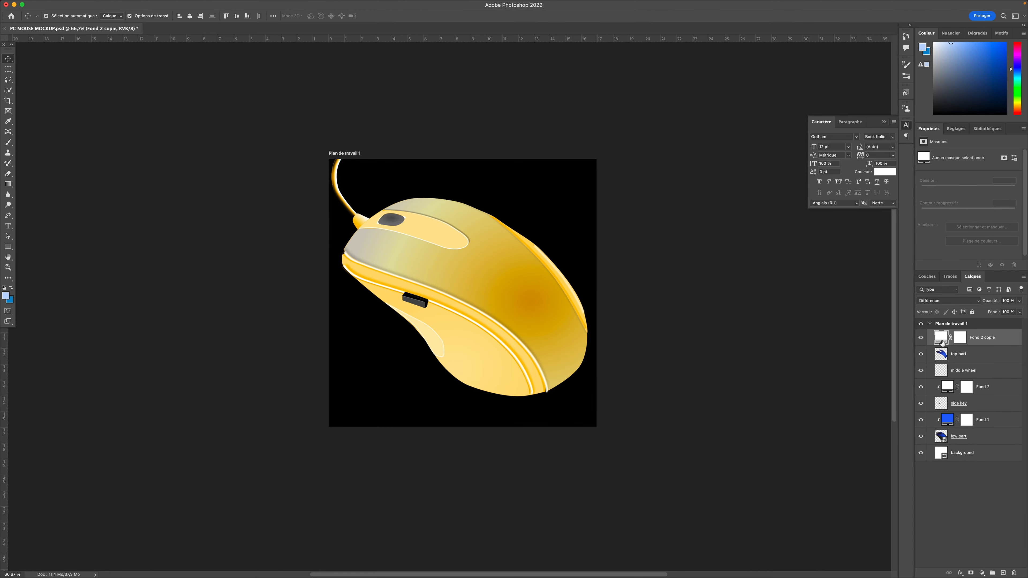
{"action": "left_click", "coordinate": [945, 345], "text": "alt"}
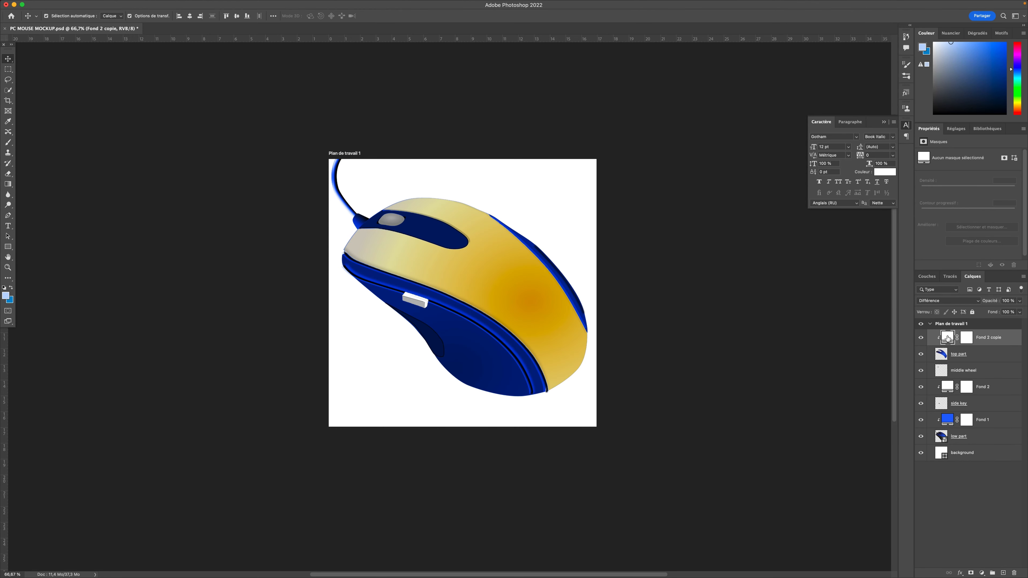
Step: Change the colour of the fill layer clipped to "top part" to a saturated golden yellow
{"action": "double_click", "coordinate": [947, 337]}
{"action": "left_click_drag", "start_coordinate": [566, 531], "coordinate": [568, 550]}
{"action": "left_click_drag", "start_coordinate": [539, 472], "coordinate": [541, 467]}
{"action": "left_click_drag", "start_coordinate": [569, 535], "coordinate": [571, 543]}
{"action": "left_click_drag", "start_coordinate": [540, 456], "coordinate": [551, 455]}
{"action": "left_click", "coordinate": [643, 448]}
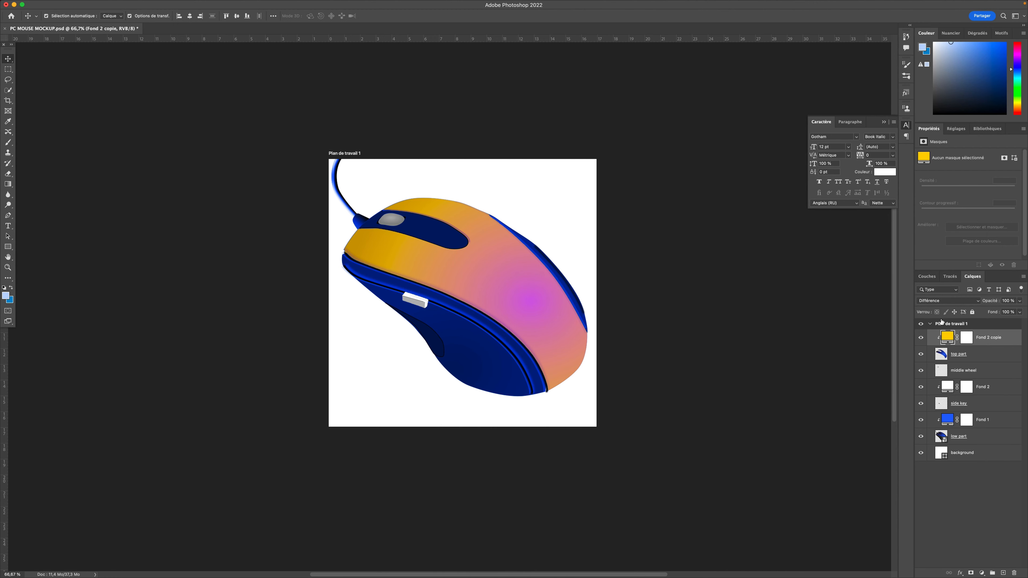
Step: Try out blending modes on the yellow top-part fill layer and set it to Lumière linéaire
{"action": "left_click", "coordinate": [940, 304]}
{"action": "key", "text": "Up"}
{"action": "key", "text": "Up"}
{"action": "key", "text": "Up"}
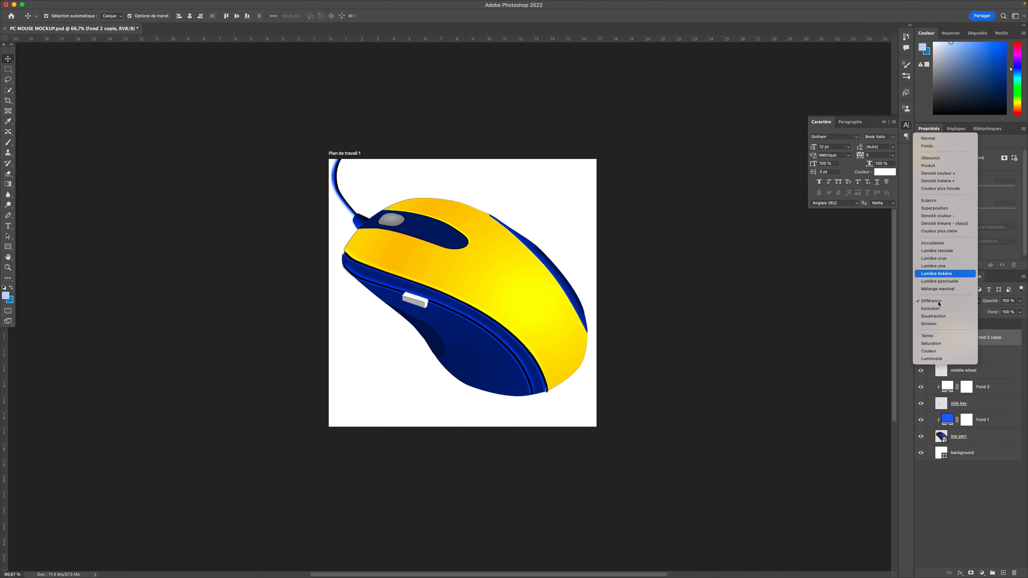
{"action": "key", "text": "Down"}
{"action": "key", "text": "Down"}
{"action": "key", "text": "Down"}
{"action": "key", "text": "Down"}
{"action": "key", "text": "Down"}
{"action": "key", "text": "Down"}
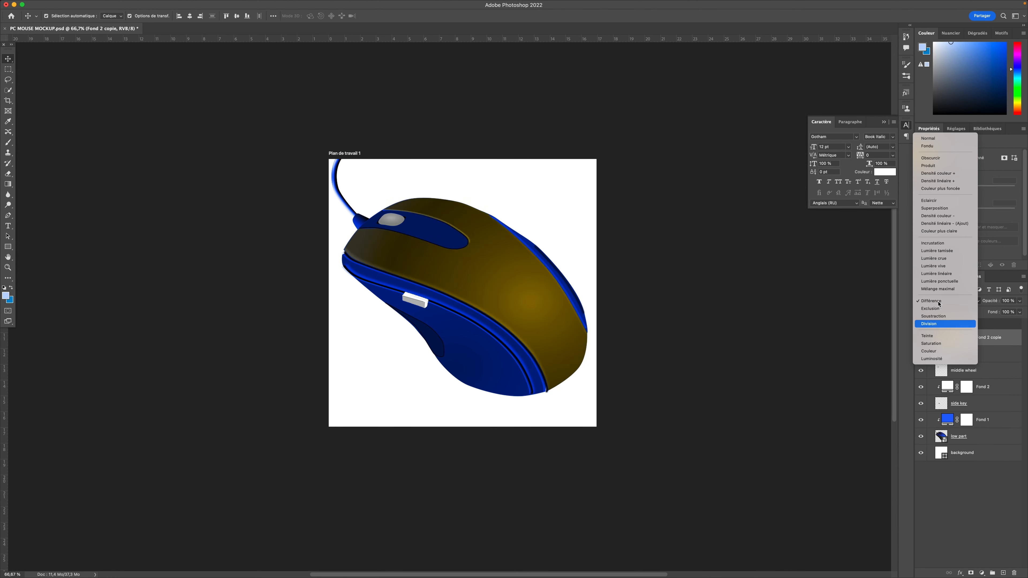
{"action": "key", "text": "Up"}
{"action": "key", "text": "Up"}
{"action": "key", "text": "Up"}
{"action": "key", "text": "Up"}
{"action": "key", "text": "Up"}
{"action": "key", "text": "Up"}
{"action": "key", "text": "Up"}
{"action": "key", "text": "Up"}
{"action": "key", "text": "Up"}
{"action": "key", "text": "Up"}
{"action": "key", "text": "Down"}
{"action": "key", "text": "Down"}
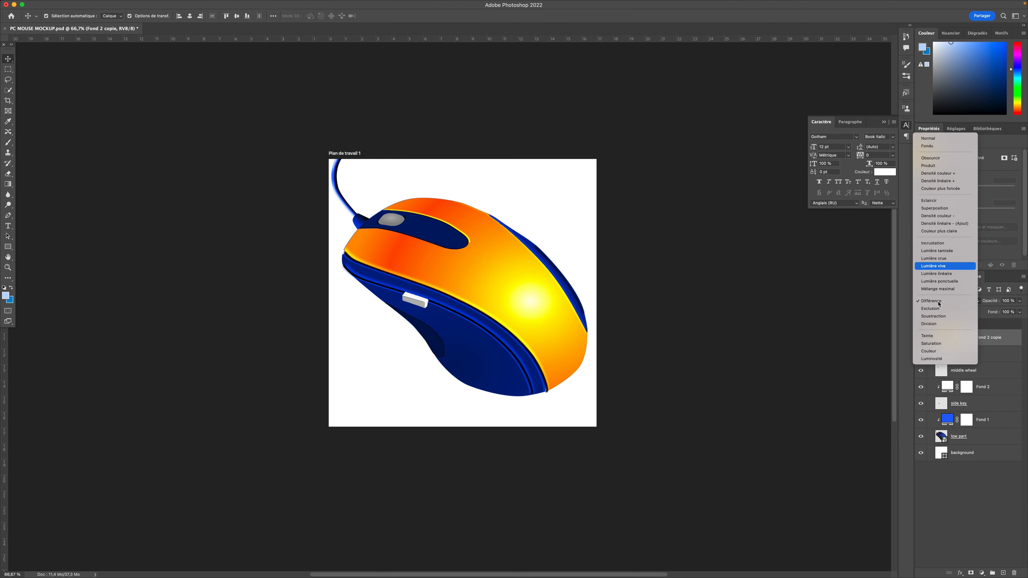
{"action": "key", "text": "Up"}
{"action": "key", "text": "Up"}
{"action": "key", "text": "Up"}
{"action": "key", "text": "Up"}
{"action": "key", "text": "Up"}
{"action": "key", "text": "Up"}
{"action": "key", "text": "Up"}
{"action": "key", "text": "Up"}
{"action": "key", "text": "Up"}
{"action": "key", "text": "Up"}
{"action": "key", "text": "Up"}
{"action": "key", "text": "Up"}
{"action": "key", "text": "Up"}
{"action": "key", "text": "Up"}
{"action": "key", "text": "Up"}
{"action": "key", "text": "Down"}
{"action": "key", "text": "Down"}
{"action": "key", "text": "Down"}
{"action": "key", "text": "Down"}
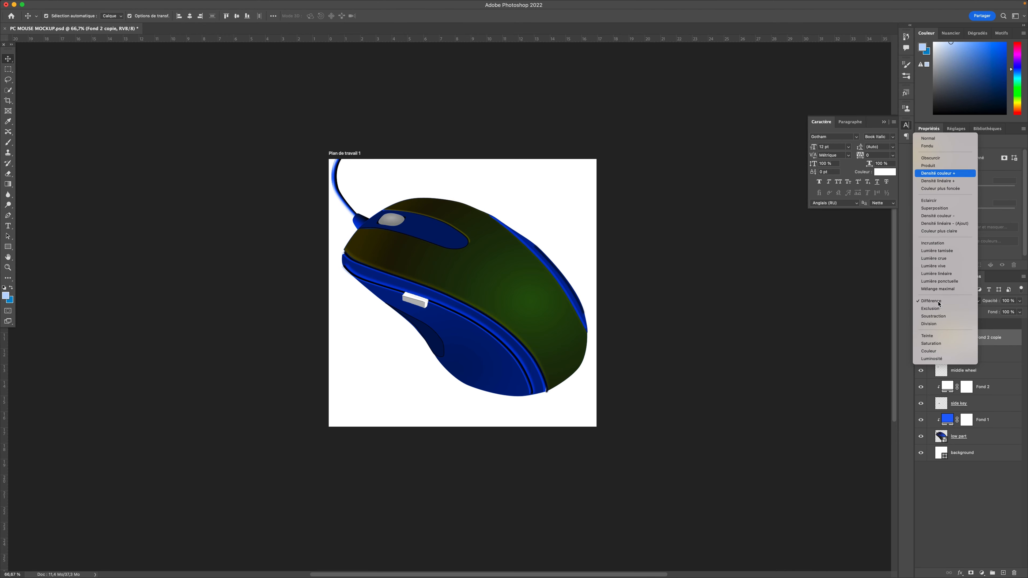
{"action": "key", "text": "Down"}
{"action": "key", "text": "Down"}
{"action": "key", "text": "Down"}
{"action": "key", "text": "Down"}
{"action": "key", "text": "Down"}
{"action": "key", "text": "Down"}
{"action": "key", "text": "Down"}
{"action": "key", "text": "Down"}
{"action": "key", "text": "Down"}
{"action": "key", "text": "Down"}
{"action": "key", "text": "Down"}
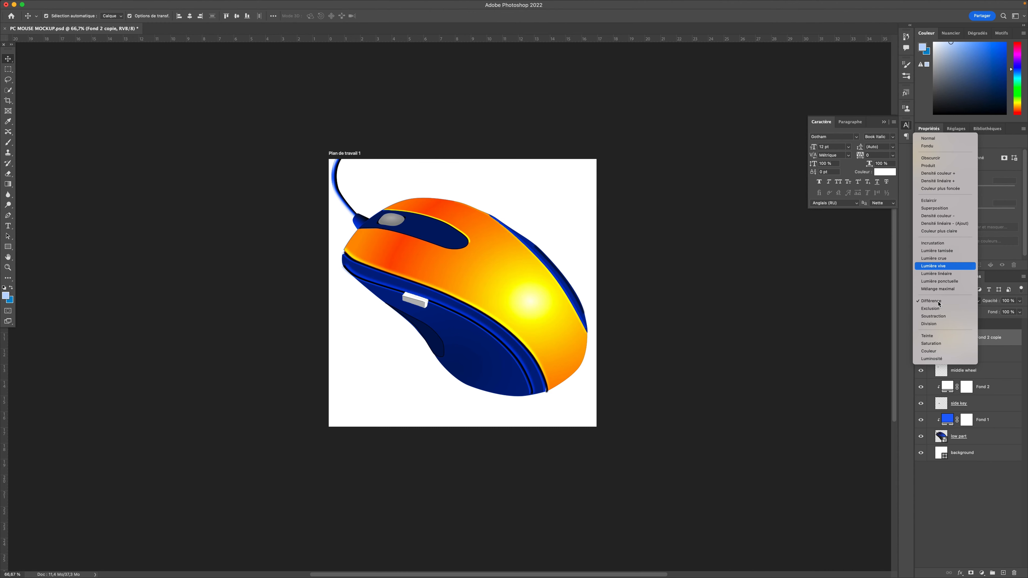
{"action": "key", "text": "Down"}
{"action": "key", "text": "Down"}
{"action": "key", "text": "Up"}
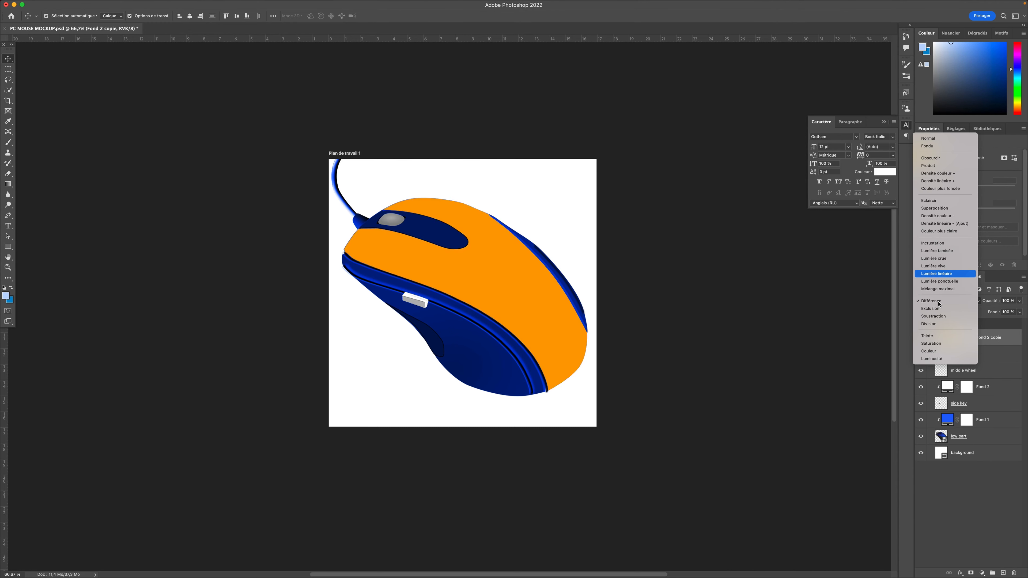
{"action": "key", "text": "Return"}
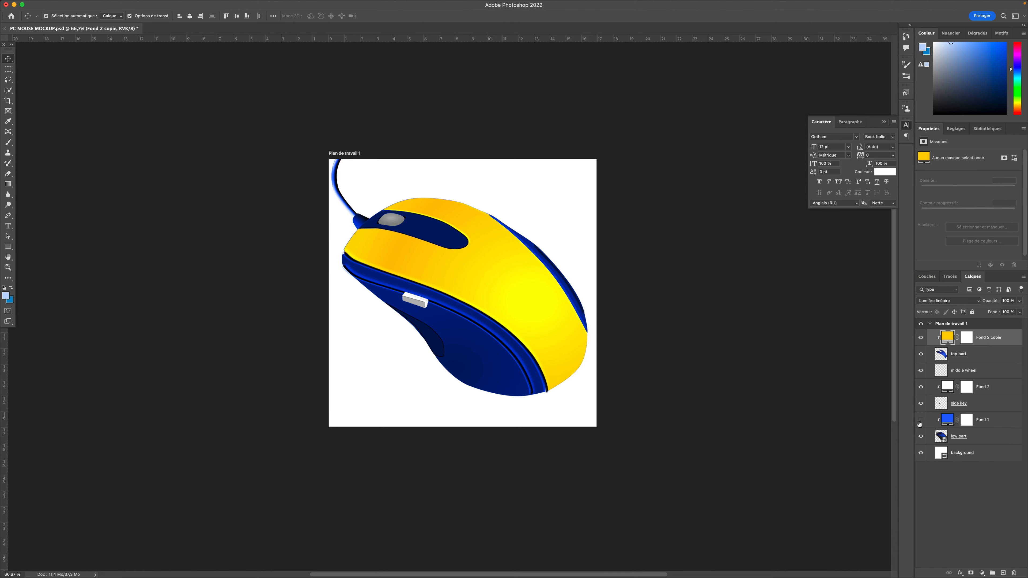
Step: Hide the blue fill layer and copy the quick-selected cable from "low part" to a new layer
{"action": "left_click", "coordinate": [959, 437]}
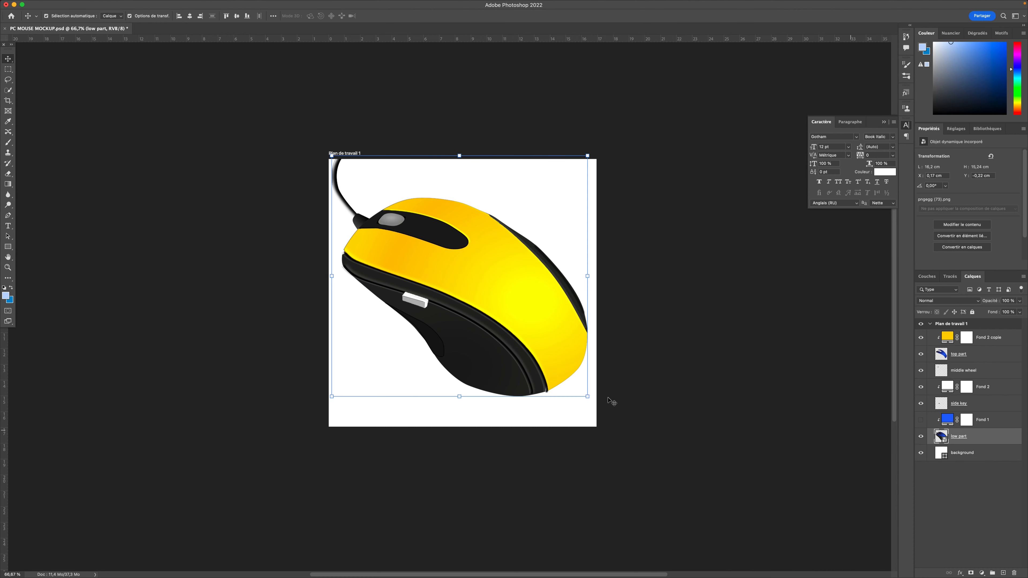
{"action": "left_click", "coordinate": [8, 90]}
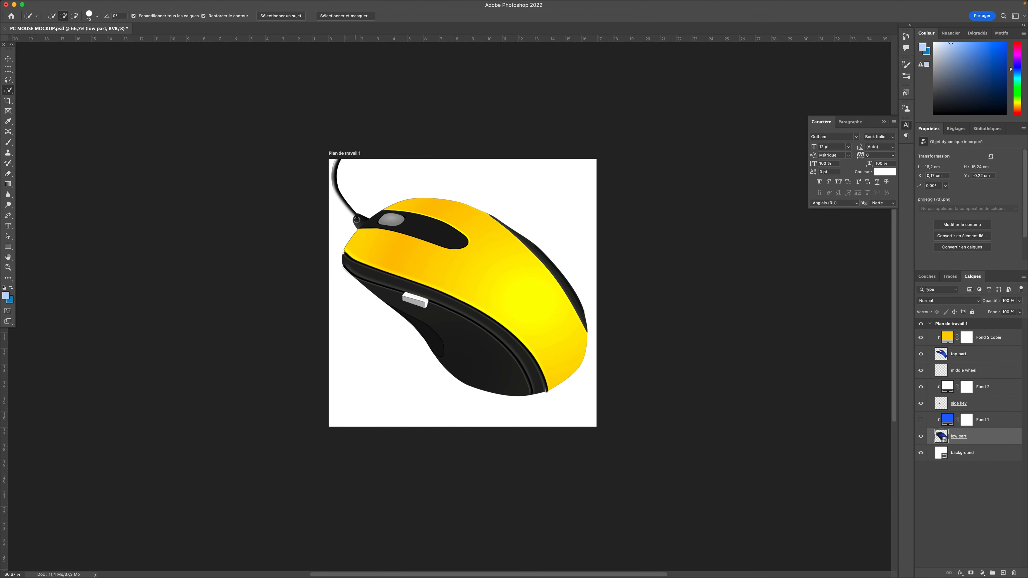
{"action": "mouse_move", "coordinate": [357, 219]}
{"action": "left_mouse_down"}
{"action": "mouse_move", "coordinate": [337, 162]}
{"action": "mouse_move", "coordinate": [342, 192]}
{"action": "left_mouse_up"}
{"action": "key", "text": "super+j"}
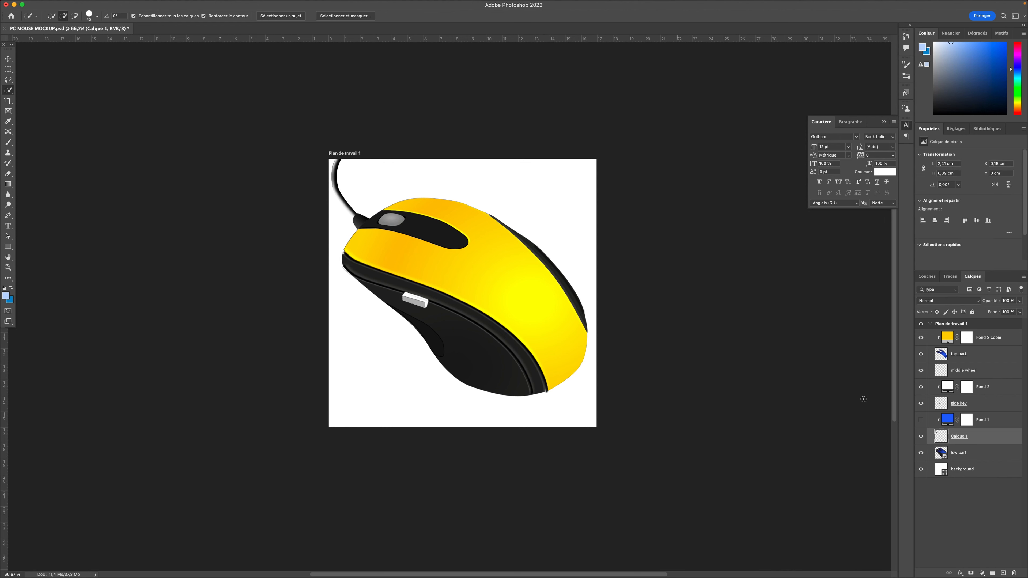
Step: Move the cable layer above the blue fill, clip the fill to "low part" again and show it
{"action": "left_click_drag", "start_coordinate": [943, 436], "coordinate": [943, 417]}
{"action": "left_click", "coordinate": [943, 436]}
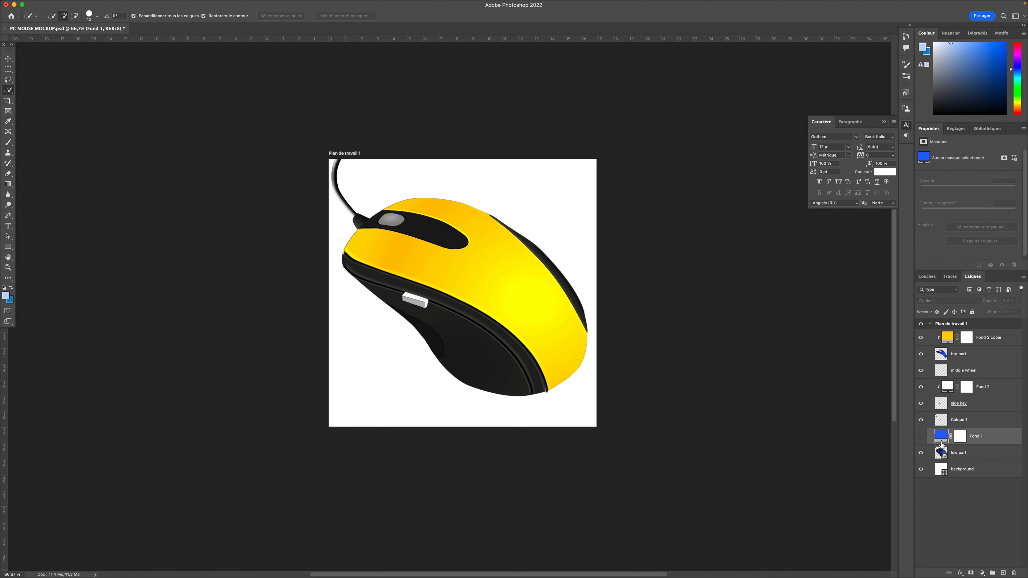
{"action": "left_click", "coordinate": [941, 445], "text": "alt"}
{"action": "left_click", "coordinate": [921, 437]}
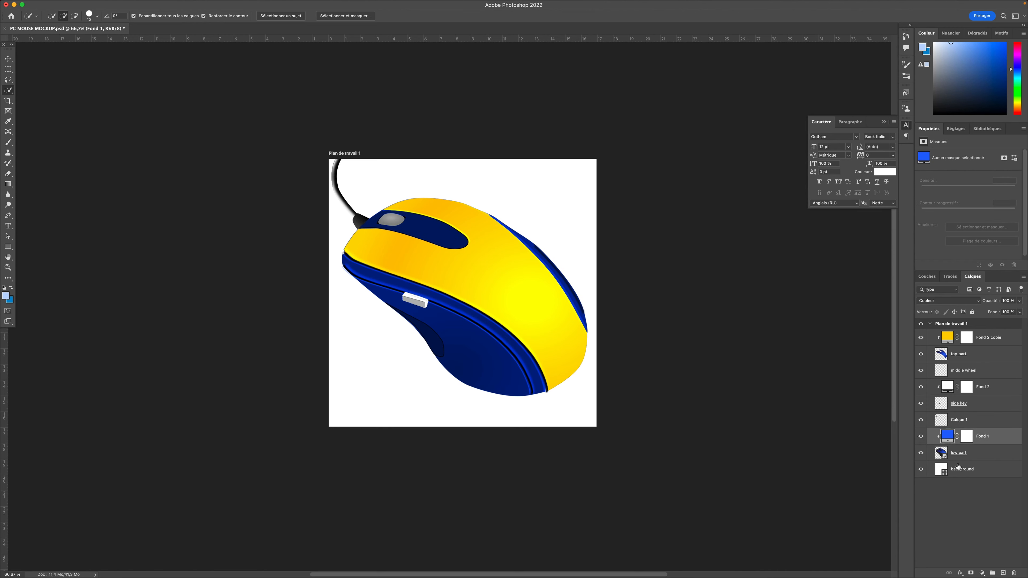
Step: Rename the cable layer as "Wire" and switch back to the Move tool
{"action": "double_click", "coordinate": [960, 421]}
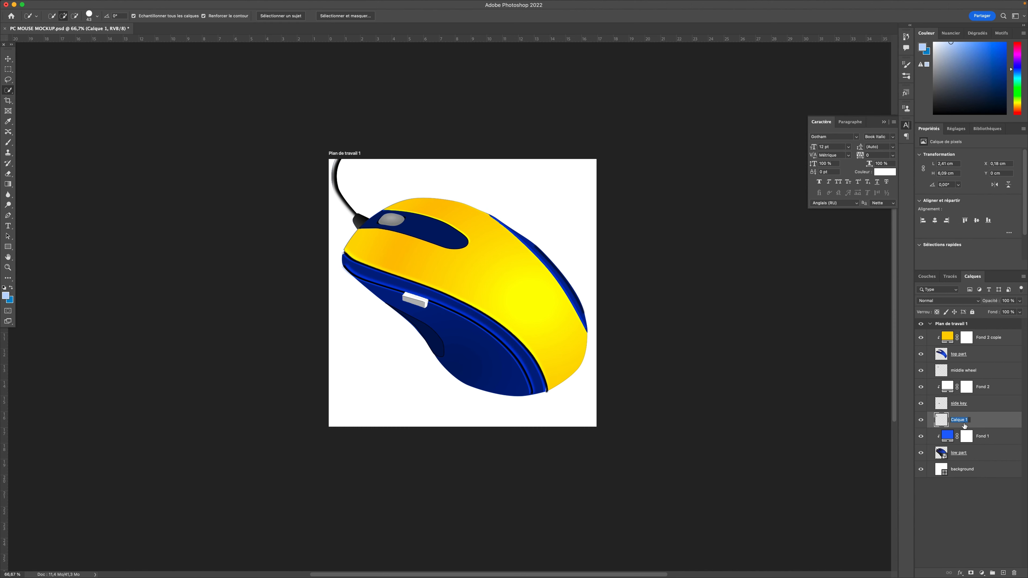
{"action": "type", "text": "Wire"}
{"action": "key", "text": "Return"}
{"action": "left_click", "coordinate": [8, 59]}
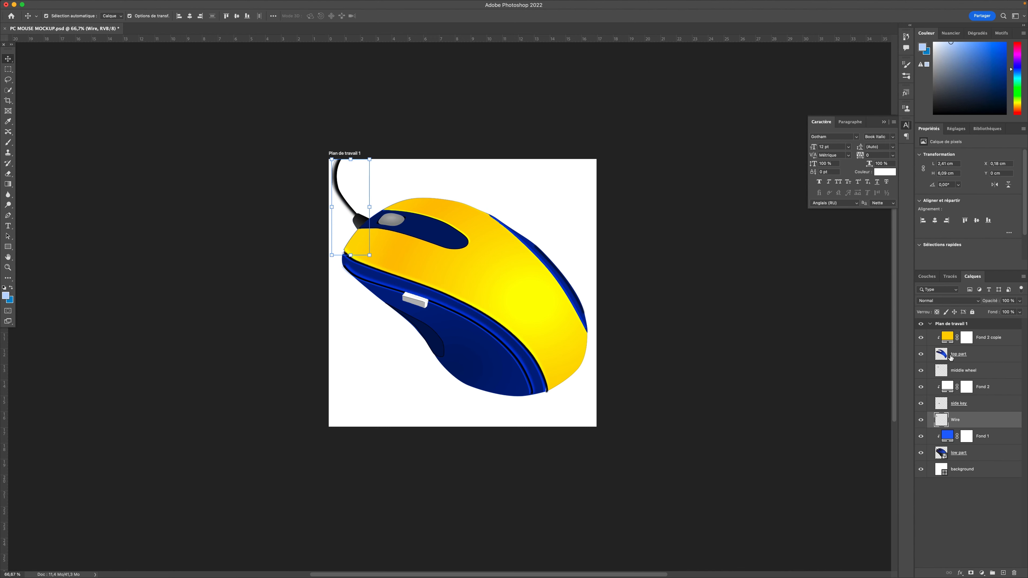
Step: Duplicate the side key's white fill above "middle wheel", clip it to that layer and recolour it with yellow #ffe000 sampled from the mouse
{"action": "left_click_drag", "start_coordinate": [950, 391], "coordinate": [944, 368]}
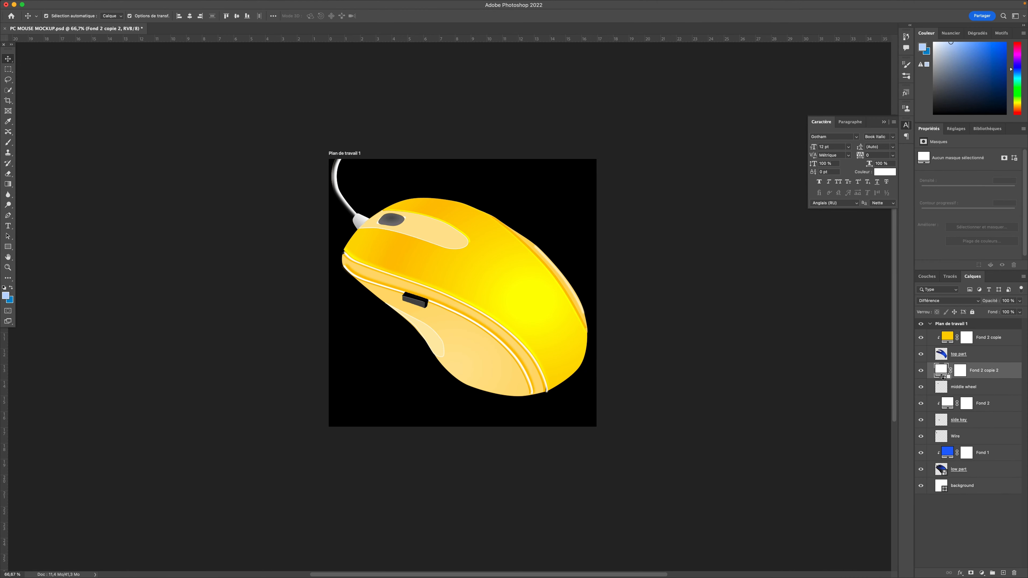
{"action": "left_click", "coordinate": [943, 379], "text": "alt"}
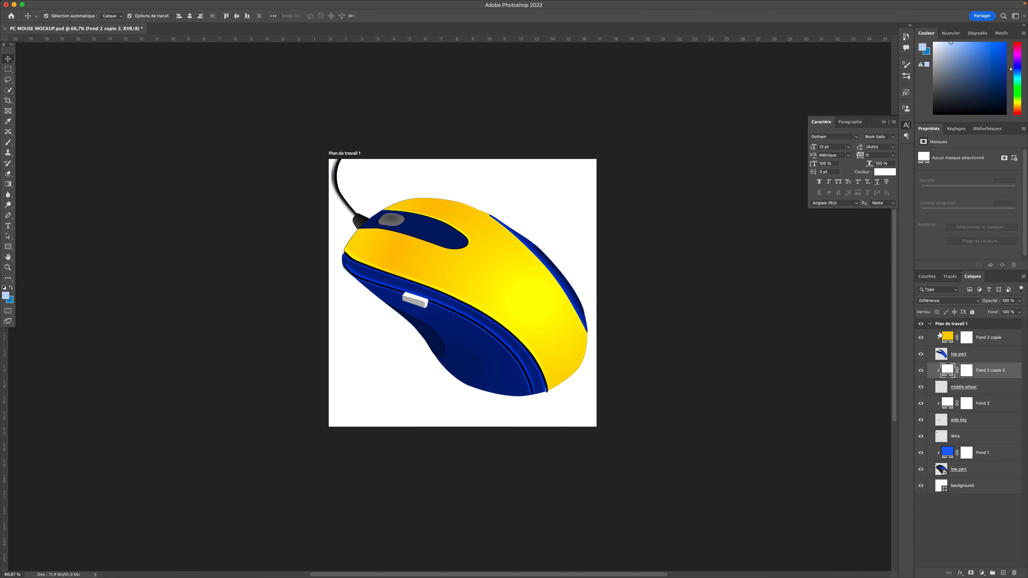
{"action": "double_click", "coordinate": [949, 372]}
{"action": "left_click", "coordinate": [486, 248]}
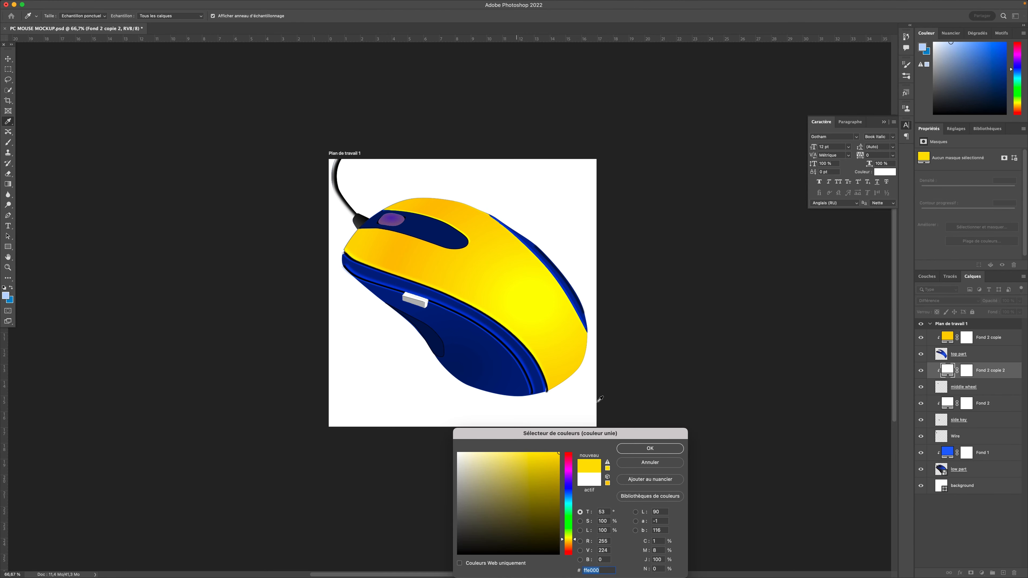
{"action": "left_click", "coordinate": [648, 445]}
Step: Try out blending modes on the wheel's yellow fill layer and set it to Lumière crue
{"action": "left_click", "coordinate": [941, 304]}
{"action": "key", "text": "Up"}
{"action": "key", "text": "Up"}
{"action": "key", "text": "Up"}
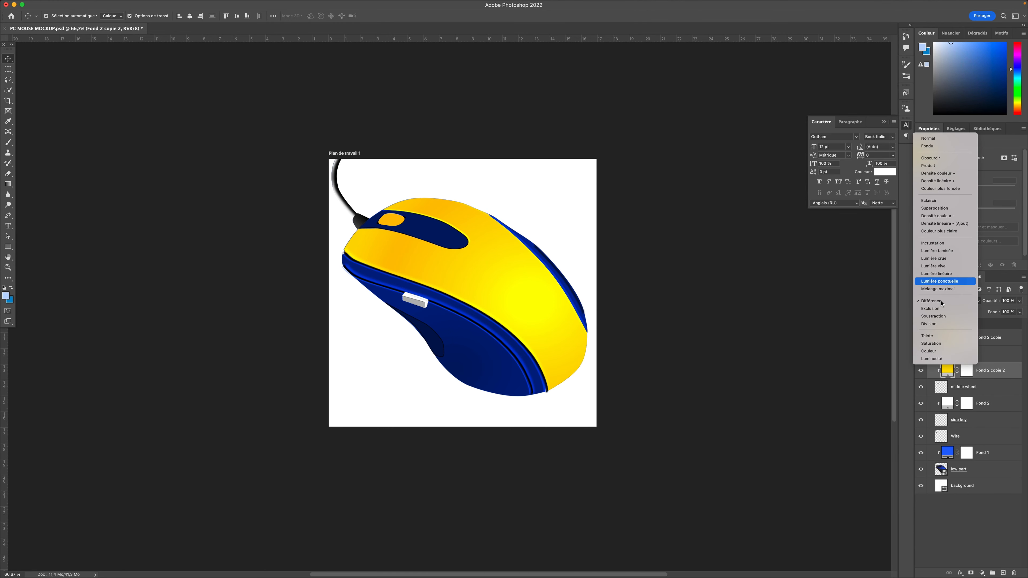
{"action": "key", "text": "Down"}
{"action": "key", "text": "Down"}
{"action": "key", "text": "Down"}
{"action": "key", "text": "Down"}
{"action": "key", "text": "Down"}
{"action": "key", "text": "Down"}
{"action": "key", "text": "Down"}
{"action": "key", "text": "Down"}
{"action": "key", "text": "Down"}
{"action": "key", "text": "Down"}
{"action": "key", "text": "Up"}
{"action": "key", "text": "Up"}
{"action": "key", "text": "Up"}
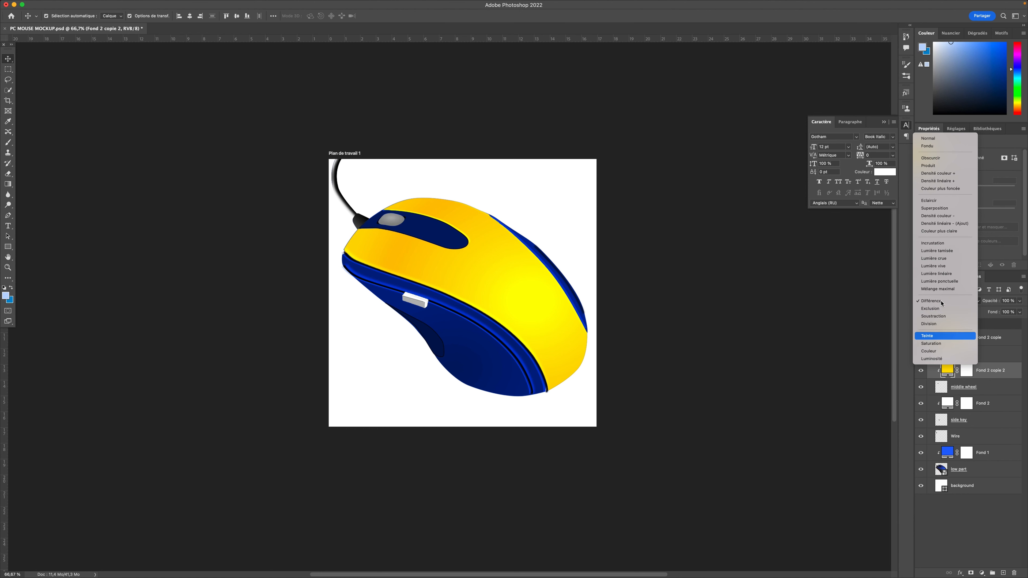
{"action": "key", "text": "Up"}
{"action": "key", "text": "Up"}
{"action": "key", "text": "Up"}
{"action": "key", "text": "Up"}
{"action": "key", "text": "Up"}
{"action": "key", "text": "Up"}
{"action": "key", "text": "Up"}
{"action": "key", "text": "Down"}
{"action": "key", "text": "Down"}
{"action": "key", "text": "Down"}
{"action": "key", "text": "Up"}
{"action": "key", "text": "Up"}
{"action": "key", "text": "Up"}
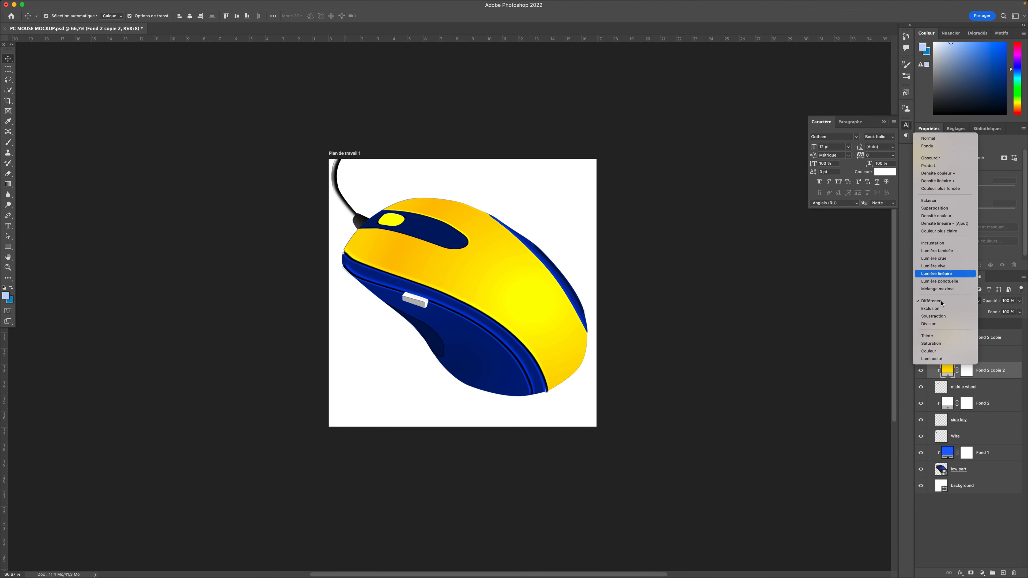
{"action": "key", "text": "Up"}
{"action": "key", "text": "Up"}
{"action": "key", "text": "Up"}
{"action": "key", "text": "Down"}
{"action": "key", "text": "Down"}
{"action": "key", "text": "Up"}
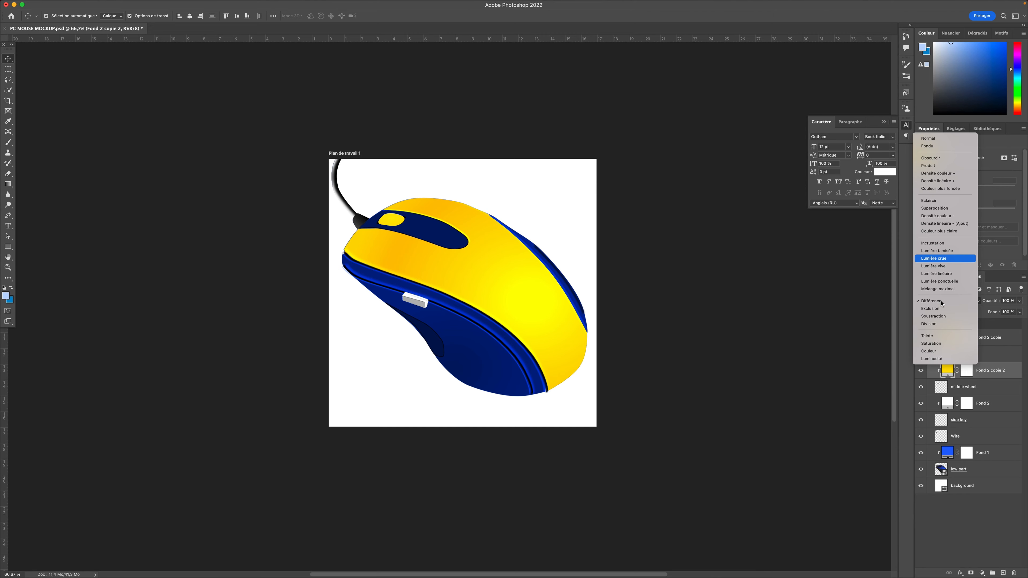
{"action": "key", "text": "Return"}
Step: Change the wheel's fill colour from yellow to a dark grey
{"action": "double_click", "coordinate": [953, 368]}
{"action": "left_click", "coordinate": [454, 329]}
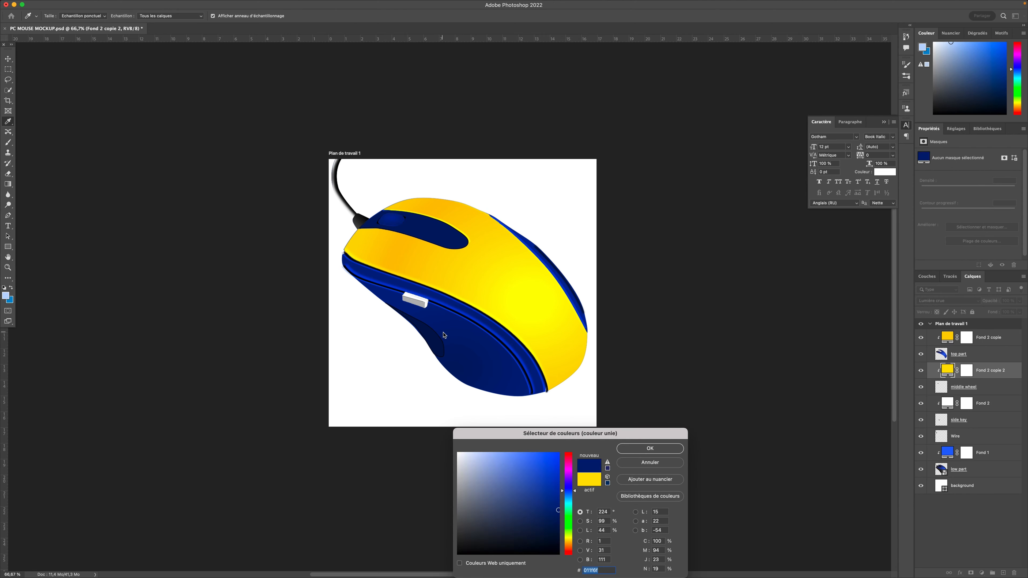
{"action": "left_click_drag", "start_coordinate": [511, 505], "coordinate": [446, 563]}
{"action": "left_click_drag", "start_coordinate": [459, 528], "coordinate": [458, 526]}
{"action": "left_click", "coordinate": [632, 464]}
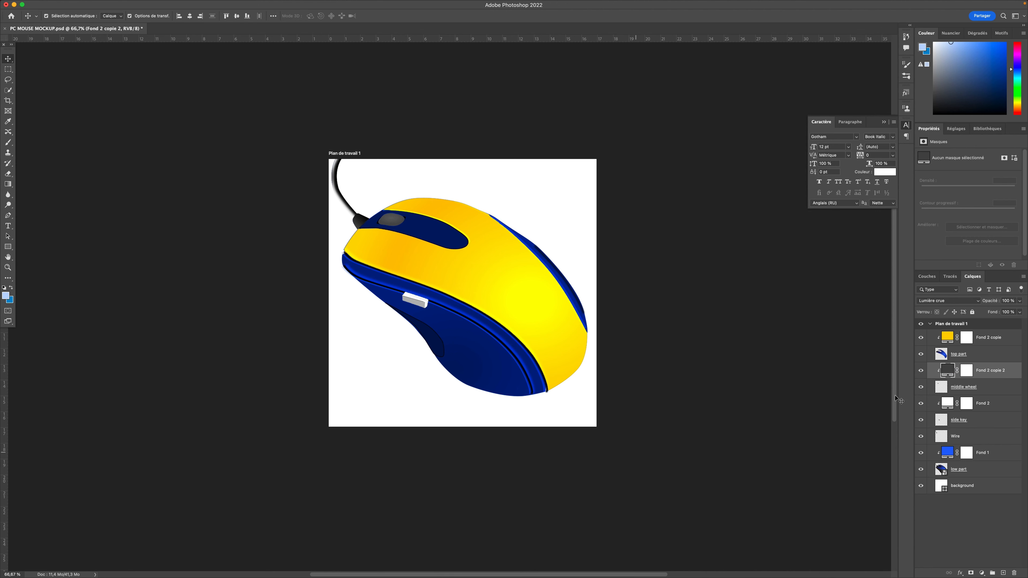
Step: Try out blending modes on the wheel's dark grey fill layer and set it to Couleur
{"action": "left_click", "coordinate": [954, 301]}
{"action": "key", "text": "Down"}
{"action": "key", "text": "Down"}
{"action": "key", "text": "Up"}
{"action": "key", "text": "Up"}
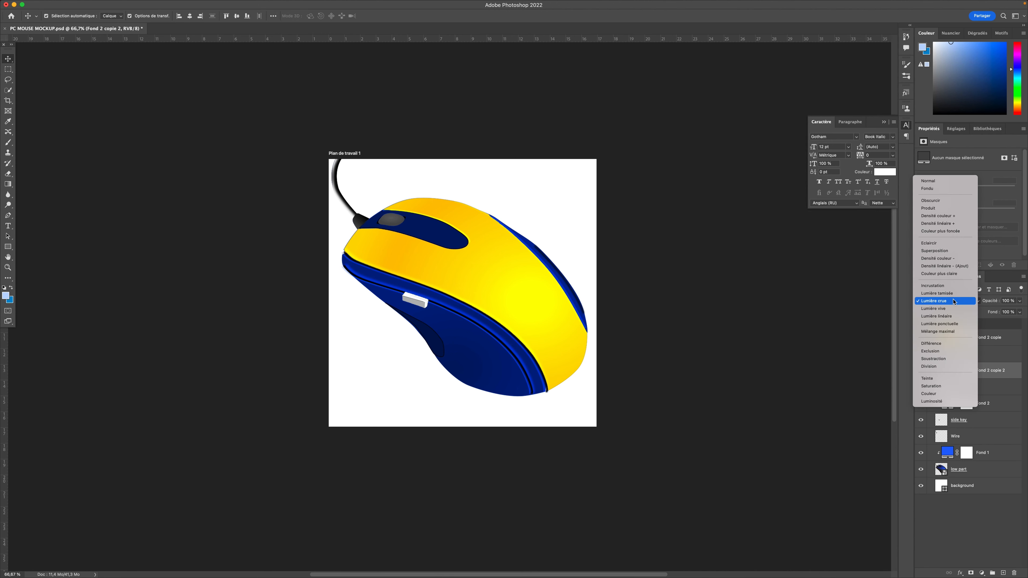
{"action": "key", "text": "Down"}
{"action": "key", "text": "Down"}
{"action": "key", "text": "Down"}
{"action": "key", "text": "Down"}
{"action": "key", "text": "Down"}
{"action": "key", "text": "Down"}
{"action": "key", "text": "Down"}
{"action": "key", "text": "Down"}
{"action": "key", "text": "Down"}
{"action": "key", "text": "Down"}
{"action": "key", "text": "Down"}
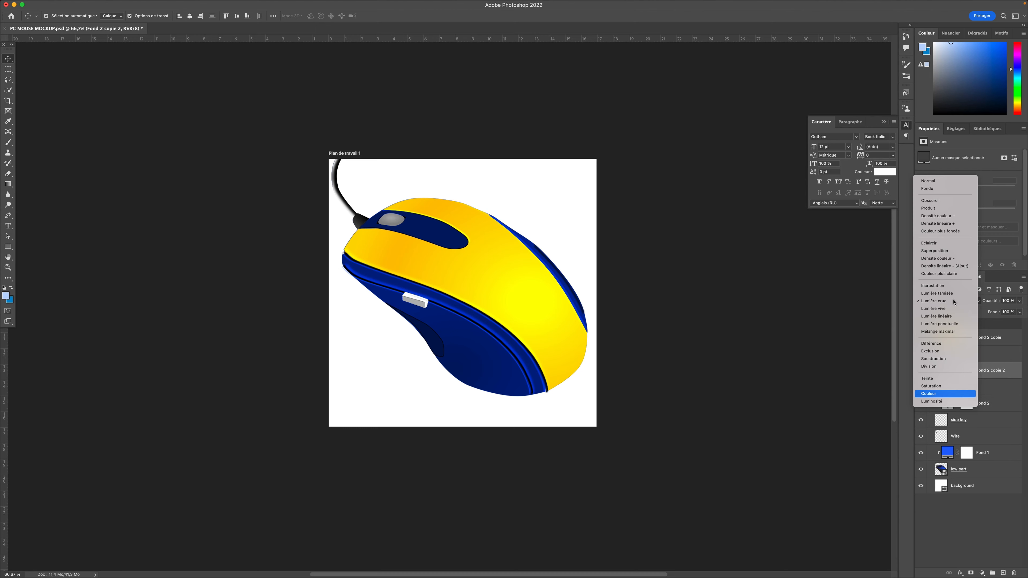
{"action": "key", "text": "Return"}
Step: Set the wheel's fill colour to black (#000000)
{"action": "double_click", "coordinate": [944, 371]}
{"action": "mouse_move", "coordinate": [535, 480]}
{"action": "left_mouse_down"}
{"action": "mouse_move", "coordinate": [542, 522]}
{"action": "mouse_move", "coordinate": [455, 556]}
{"action": "left_mouse_up"}
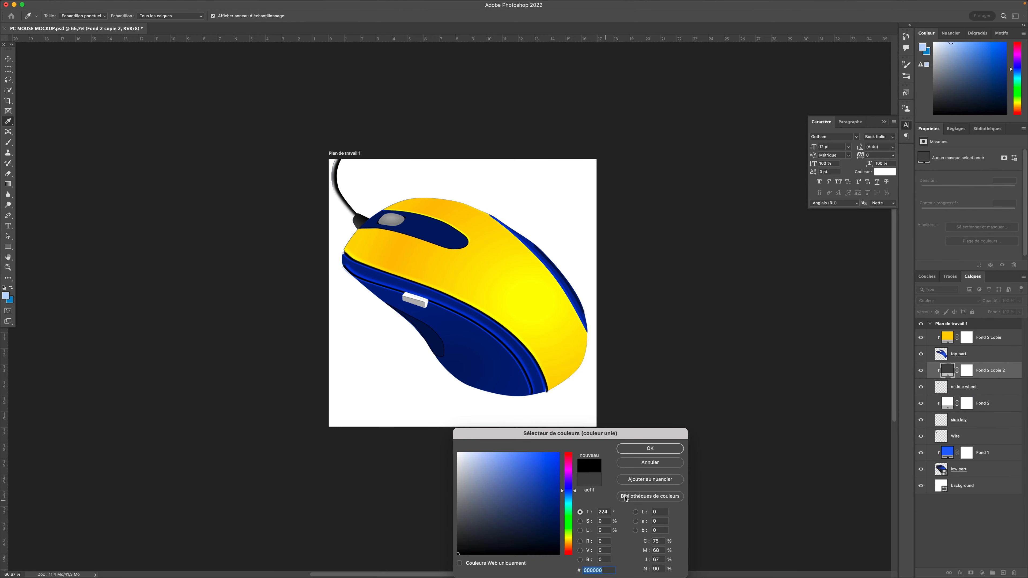
{"action": "left_click", "coordinate": [649, 448]}
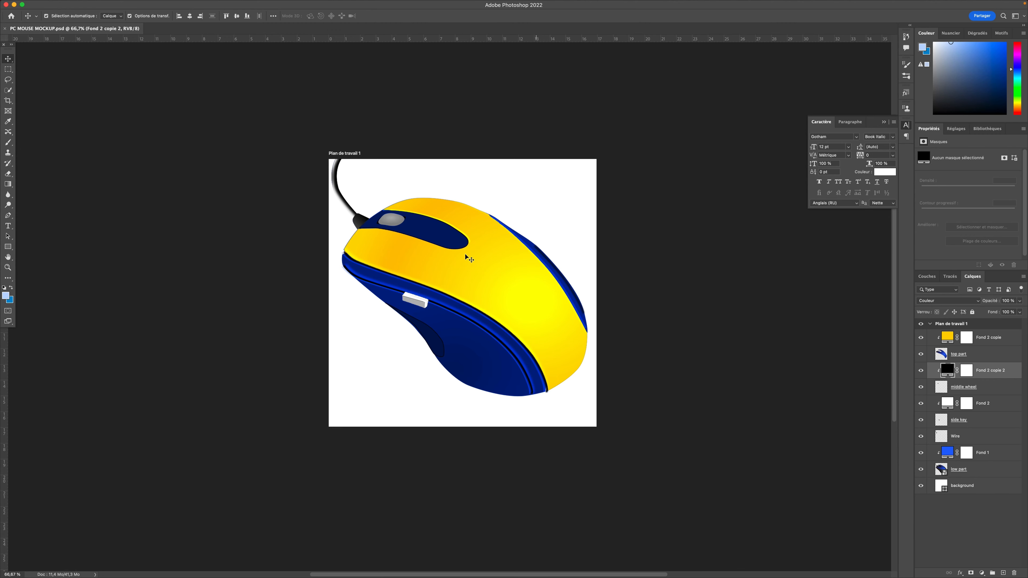
Step: Recolour the wheel's fill layer with a strong medium red
{"action": "double_click", "coordinate": [948, 370]}
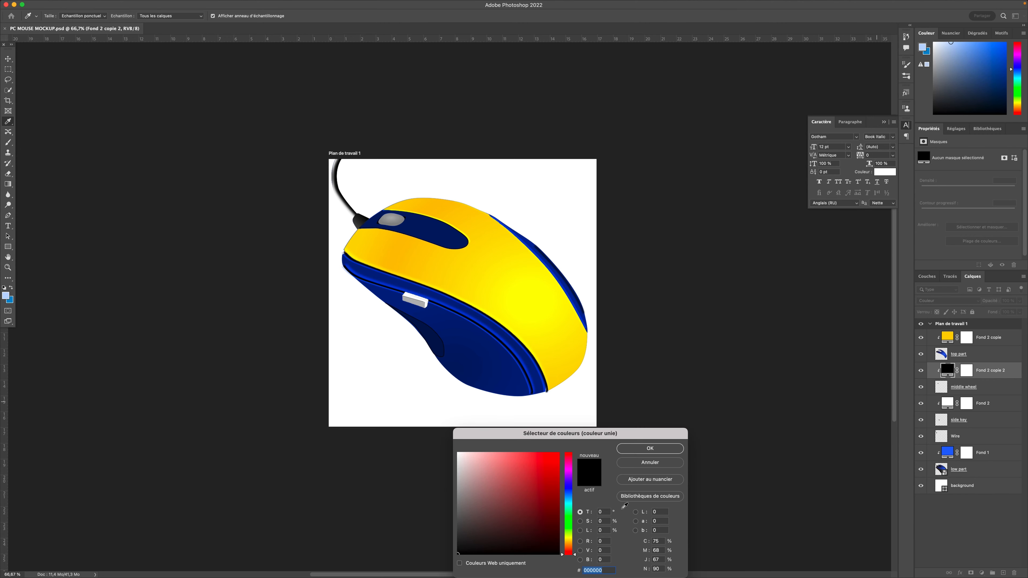
{"action": "left_click_drag", "start_coordinate": [542, 490], "coordinate": [535, 483]}
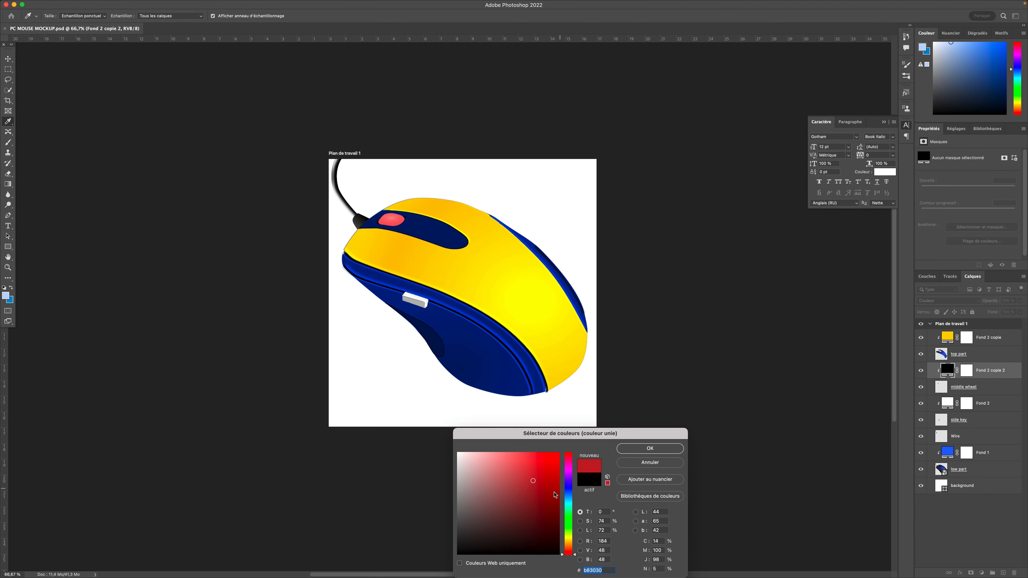
{"action": "left_click", "coordinate": [649, 448]}
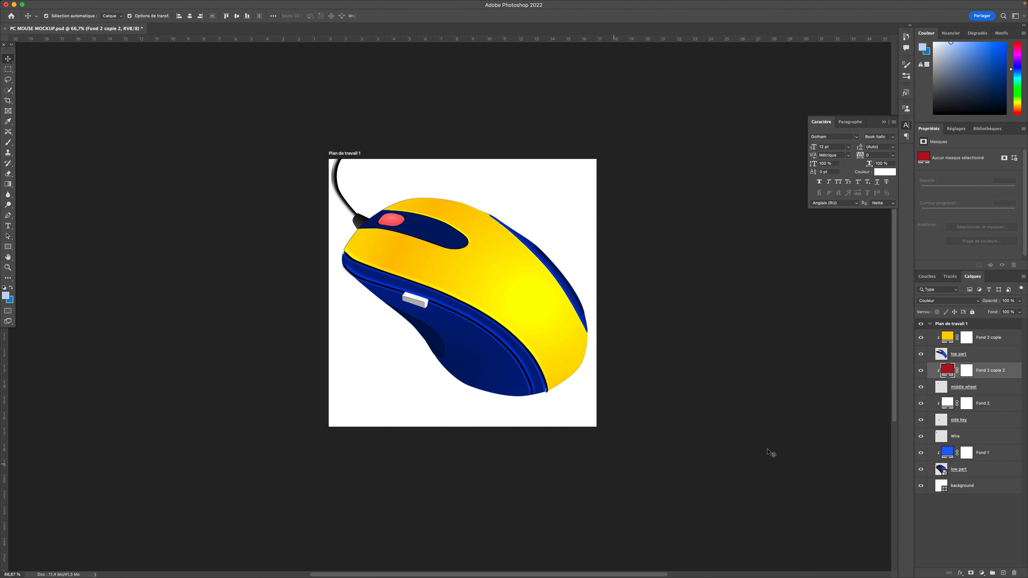
Step: Try out blending modes on the wheel's red fill layer and set it to Lumière crue
{"action": "left_click", "coordinate": [941, 303]}
{"action": "key", "text": "Up"}
{"action": "key", "text": "Up"}
{"action": "key", "text": "Up"}
{"action": "key", "text": "Up"}
{"action": "key", "text": "Up"}
{"action": "key", "text": "Up"}
{"action": "key", "text": "Up"}
{"action": "key", "text": "Up"}
{"action": "key", "text": "Up"}
{"action": "key", "text": "Down"}
{"action": "key", "text": "Up"}
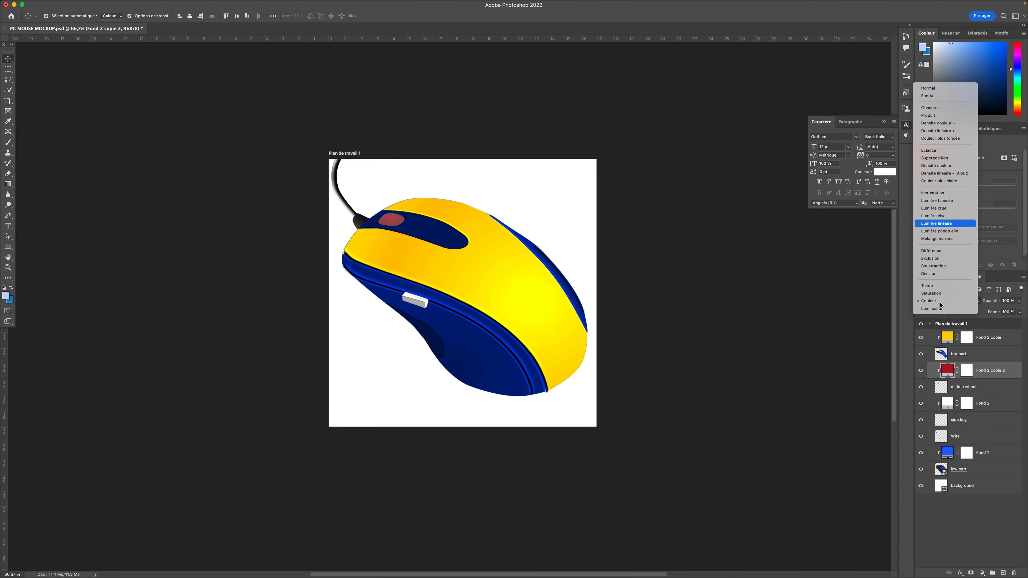
{"action": "key", "text": "Up"}
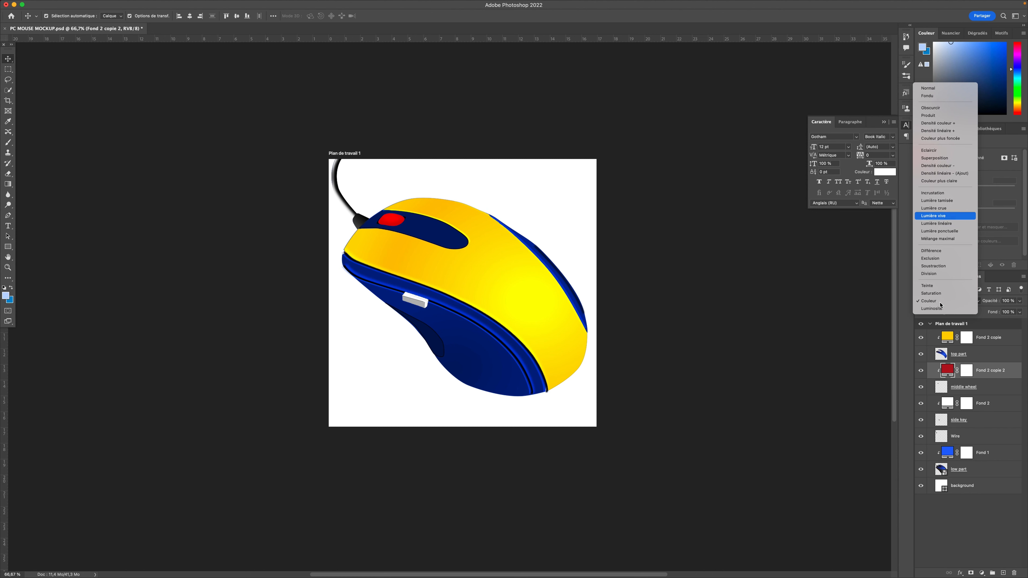
{"action": "key", "text": "Up"}
{"action": "key", "text": "Up"}
{"action": "key", "text": "Up"}
{"action": "key", "text": "Up"}
{"action": "key", "text": "Up"}
{"action": "key", "text": "Up"}
{"action": "key", "text": "Up"}
{"action": "key", "text": "Up"}
{"action": "key", "text": "Up"}
{"action": "key", "text": "Up"}
{"action": "key", "text": "Up"}
{"action": "key", "text": "Down"}
{"action": "key", "text": "Down"}
{"action": "key", "text": "Down"}
{"action": "key", "text": "Down"}
{"action": "key", "text": "Down"}
{"action": "key", "text": "Down"}
{"action": "key", "text": "Down"}
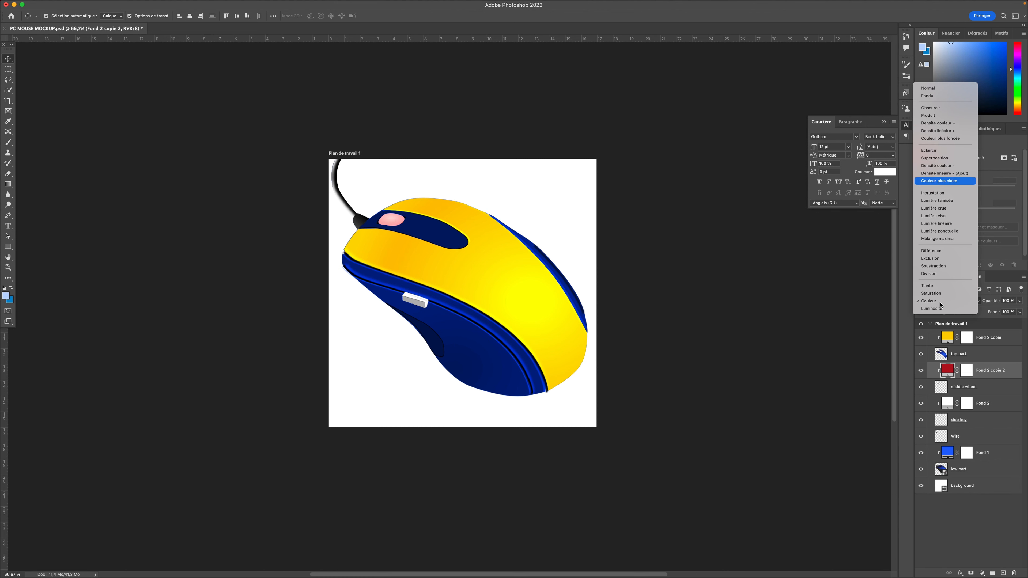
{"action": "key", "text": "Down"}
{"action": "key", "text": "Down"}
{"action": "key", "text": "Down"}
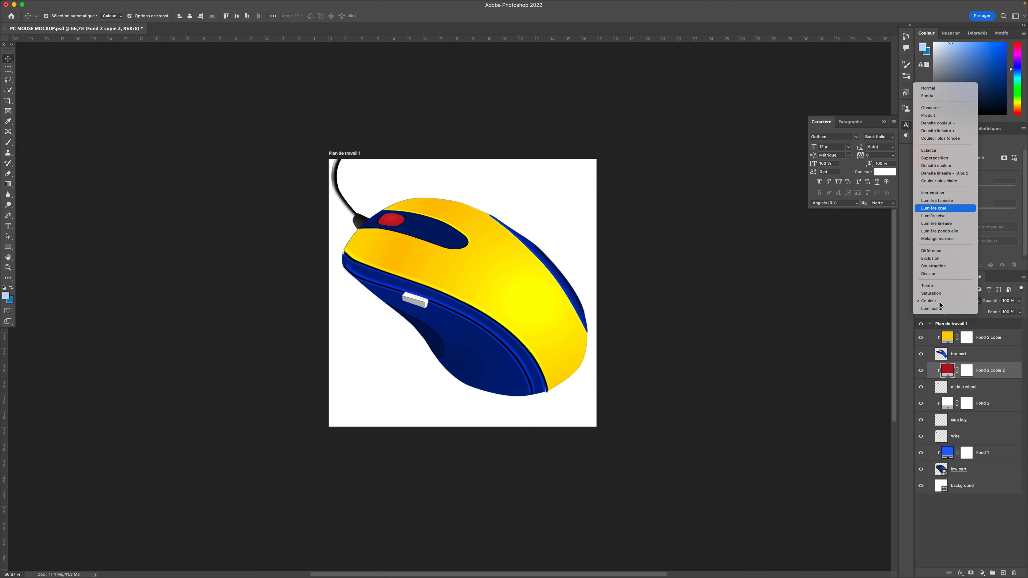
{"action": "key", "text": "Return"}
Step: Darken the wheel's fill colour to the muted red #873333
{"action": "double_click", "coordinate": [947, 370]}
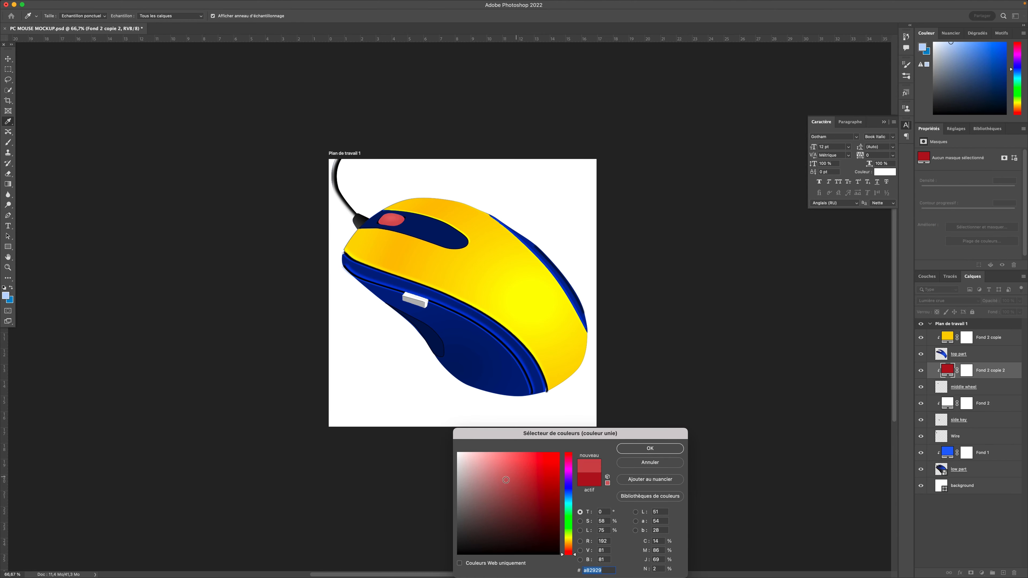
{"action": "mouse_move", "coordinate": [506, 480]}
{"action": "left_mouse_down"}
{"action": "mouse_move", "coordinate": [513, 506]}
{"action": "mouse_move", "coordinate": [526, 494]}
{"action": "mouse_move", "coordinate": [522, 501]}
{"action": "left_mouse_up"}
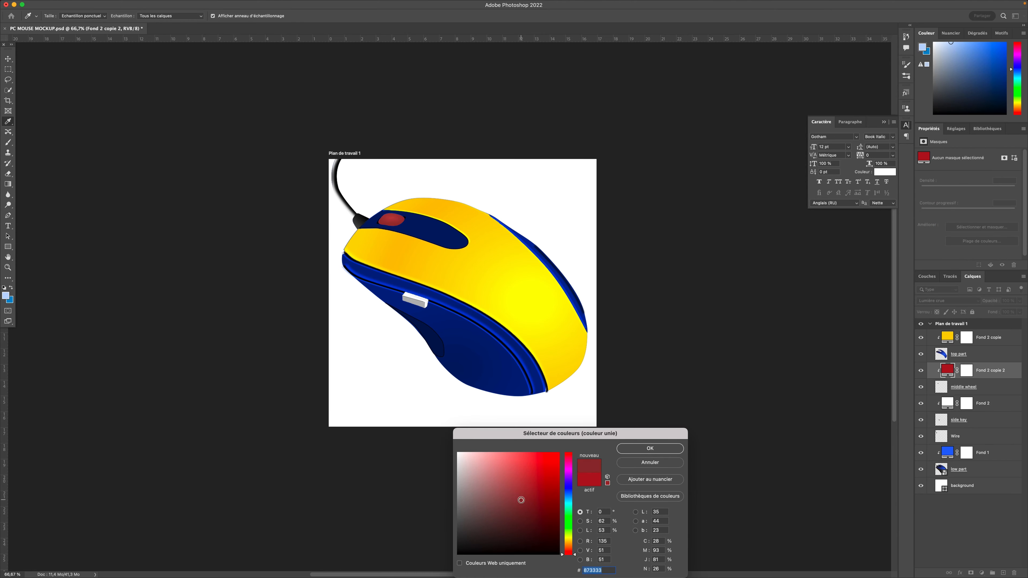
{"action": "left_click", "coordinate": [643, 448]}
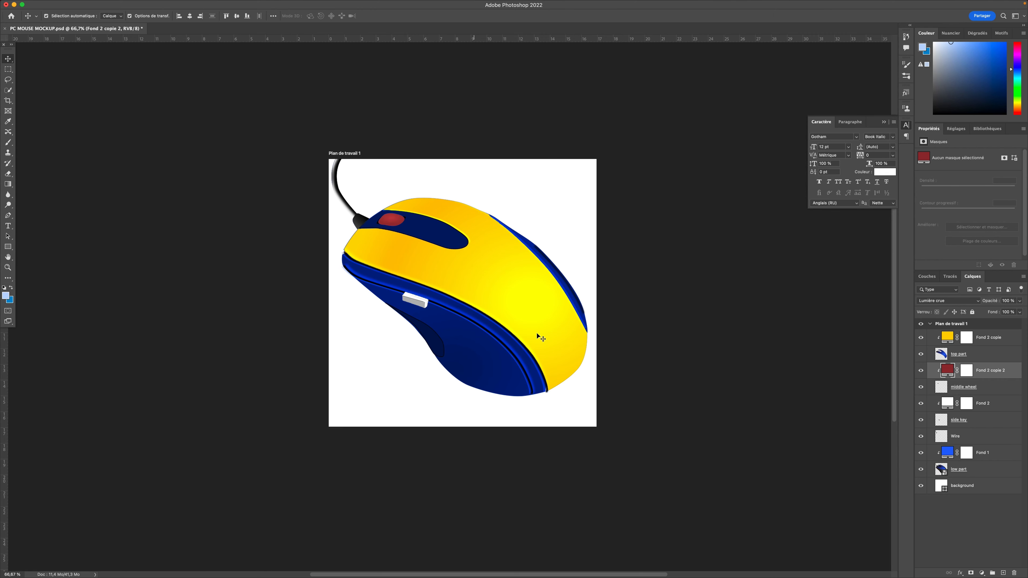
Step: Set the colour of the wheel's fill layer back to white
{"action": "double_click", "coordinate": [949, 371]}
{"action": "left_click_drag", "start_coordinate": [518, 462], "coordinate": [455, 452]}
{"action": "left_click", "coordinate": [642, 450]}
Step: Try out blending modes on the wheel's white fill layer, apply a darkening mode and save the document
{"action": "left_click", "coordinate": [937, 302]}
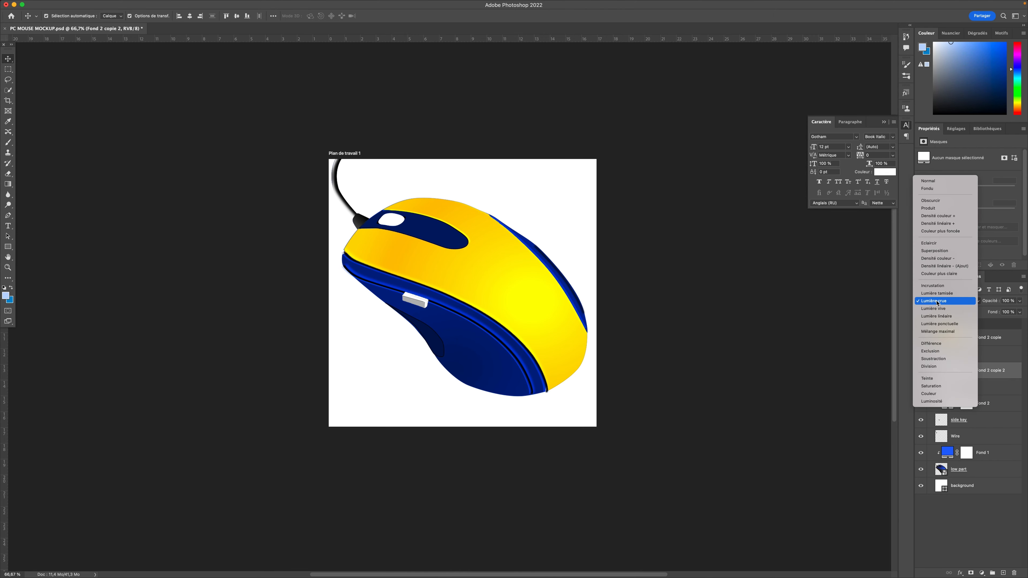
{"action": "key", "text": "Down"}
{"action": "key", "text": "Down"}
{"action": "key", "text": "Down"}
{"action": "key", "text": "Down"}
{"action": "key", "text": "Down"}
{"action": "key", "text": "Down"}
{"action": "key", "text": "Down"}
{"action": "key", "text": "Down"}
{"action": "key", "text": "Down"}
{"action": "key", "text": "Down"}
{"action": "key", "text": "Down"}
{"action": "key", "text": "Down"}
{"action": "key", "text": "Up"}
{"action": "key", "text": "Up"}
{"action": "key", "text": "Up"}
{"action": "key", "text": "Up"}
{"action": "key", "text": "Up"}
{"action": "key", "text": "Up"}
{"action": "key", "text": "Up"}
{"action": "key", "text": "Up"}
{"action": "key", "text": "Up"}
{"action": "key", "text": "Up"}
{"action": "key", "text": "Up"}
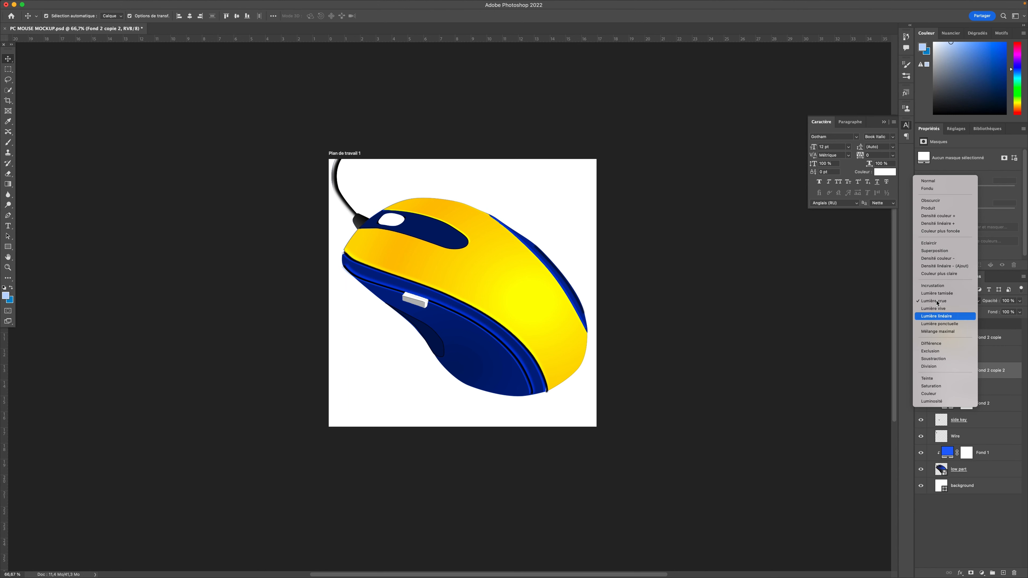
{"action": "key", "text": "Up"}
{"action": "key", "text": "Up"}
{"action": "key", "text": "Up"}
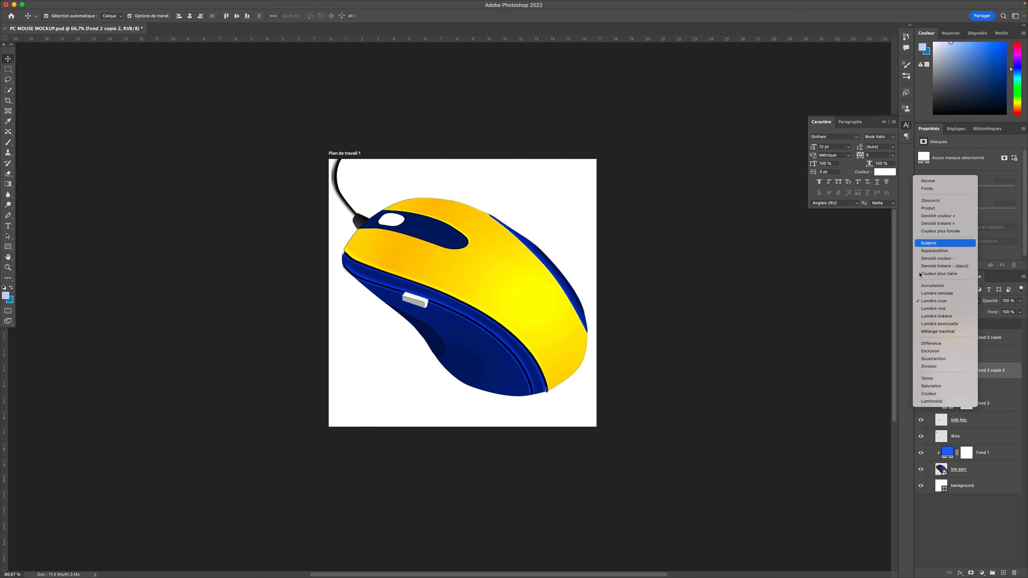
{"action": "key", "text": "Down"}
{"action": "key", "text": "Down"}
{"action": "key", "text": "Down"}
{"action": "key", "text": "Up"}
{"action": "key", "text": "Up"}
{"action": "key", "text": "Up"}
{"action": "key", "text": "Up"}
{"action": "key", "text": "Up"}
{"action": "key", "text": "Up"}
{"action": "key", "text": "Up"}
{"action": "key", "text": "Down"}
{"action": "key", "text": "Up"}
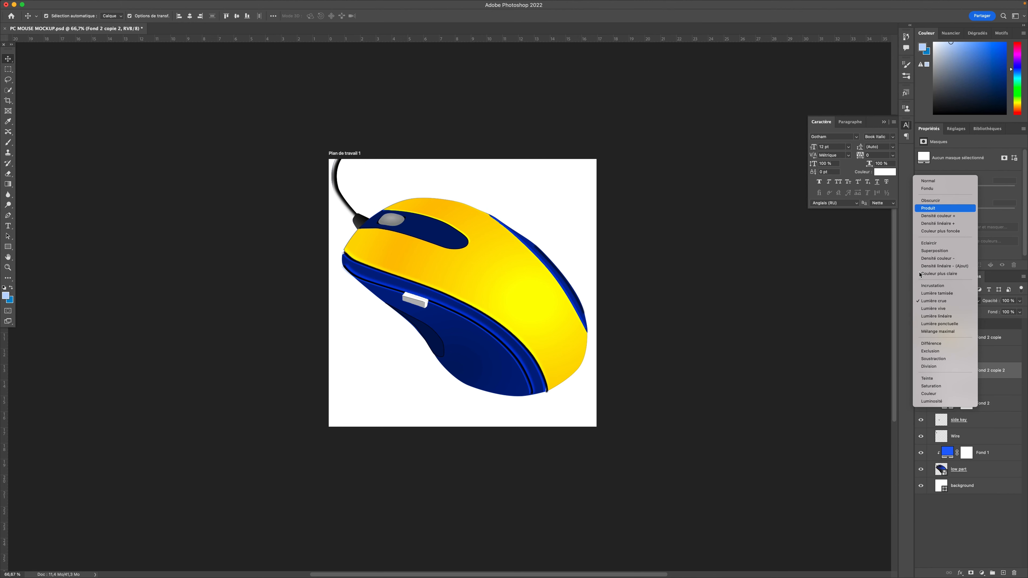
{"action": "key", "text": "Down"}
{"action": "key", "text": "Return"}
{"action": "left_click", "coordinate": [828, 347]}
{"action": "key", "text": "super+s"}
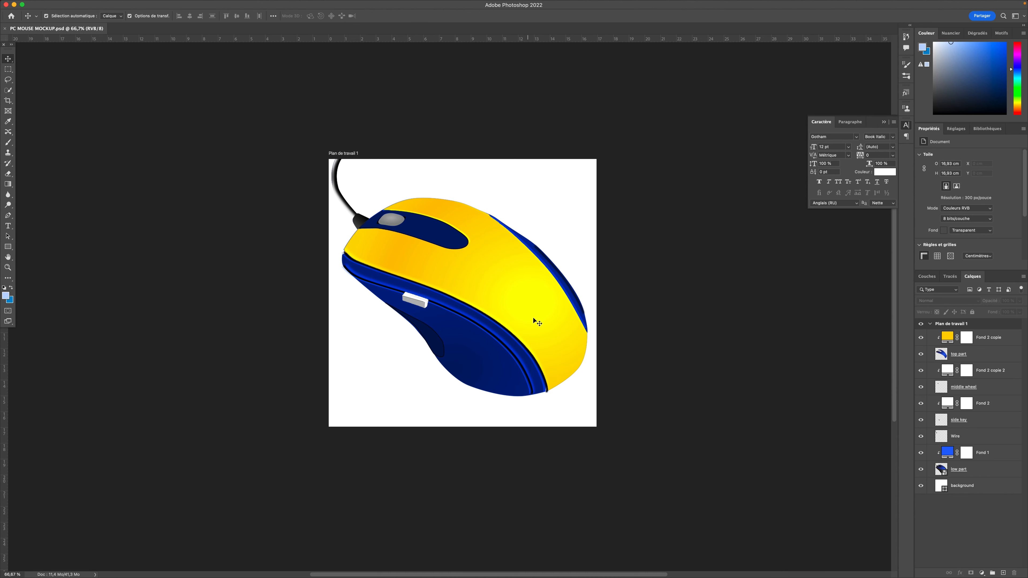
Step: Try out several fill colours on the background shape layer, including the mouse's dark blue #011e6c, and cancel the colour change
{"action": "left_click", "coordinate": [959, 473]}
{"action": "left_click", "coordinate": [960, 572]}
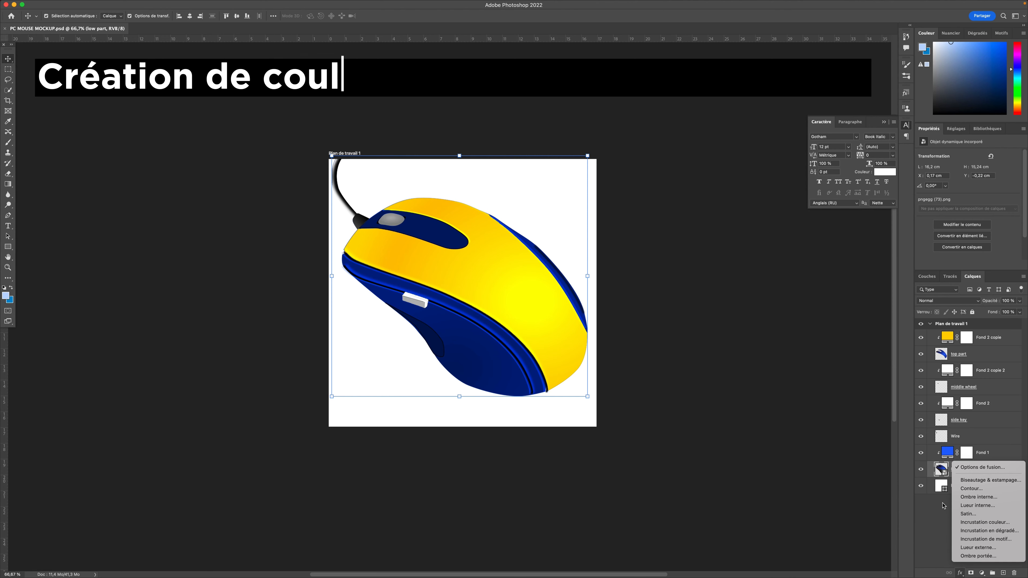
{"action": "left_click", "coordinate": [941, 486]}
{"action": "double_click", "coordinate": [941, 486]}
{"action": "left_click", "coordinate": [534, 518]}
{"action": "left_click", "coordinate": [492, 359]}
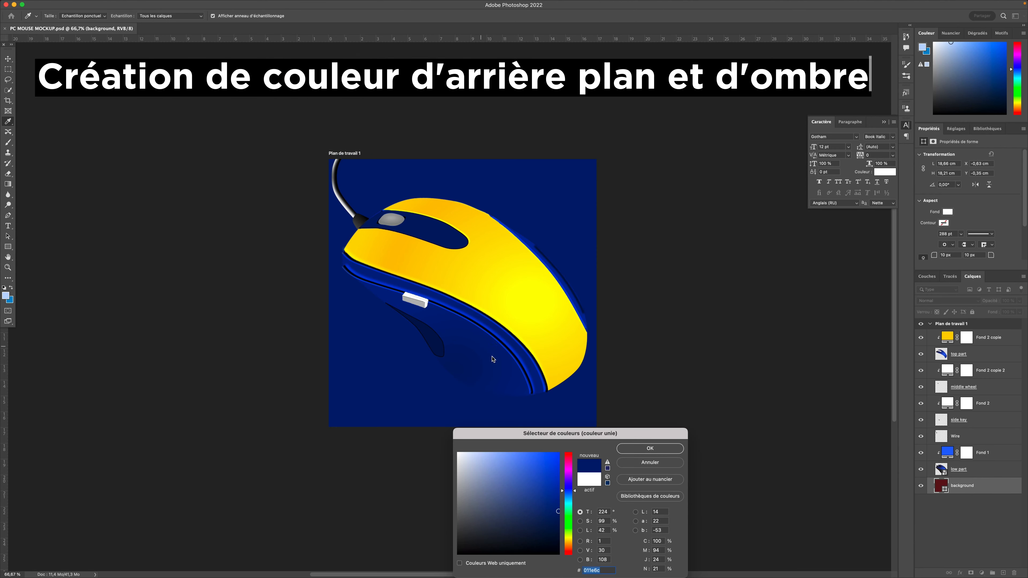
{"action": "left_click_drag", "start_coordinate": [523, 513], "coordinate": [473, 530]}
{"action": "left_click", "coordinate": [452, 390]}
{"action": "left_click", "coordinate": [471, 370]}
{"action": "left_click_drag", "start_coordinate": [567, 534], "coordinate": [569, 543]}
{"action": "mouse_move", "coordinate": [478, 512]}
{"action": "left_mouse_down"}
{"action": "mouse_move", "coordinate": [471, 486]}
{"action": "mouse_move", "coordinate": [528, 462]}
{"action": "mouse_move", "coordinate": [503, 523]}
{"action": "mouse_move", "coordinate": [484, 504]}
{"action": "left_mouse_up"}
{"action": "left_click", "coordinate": [646, 465]}
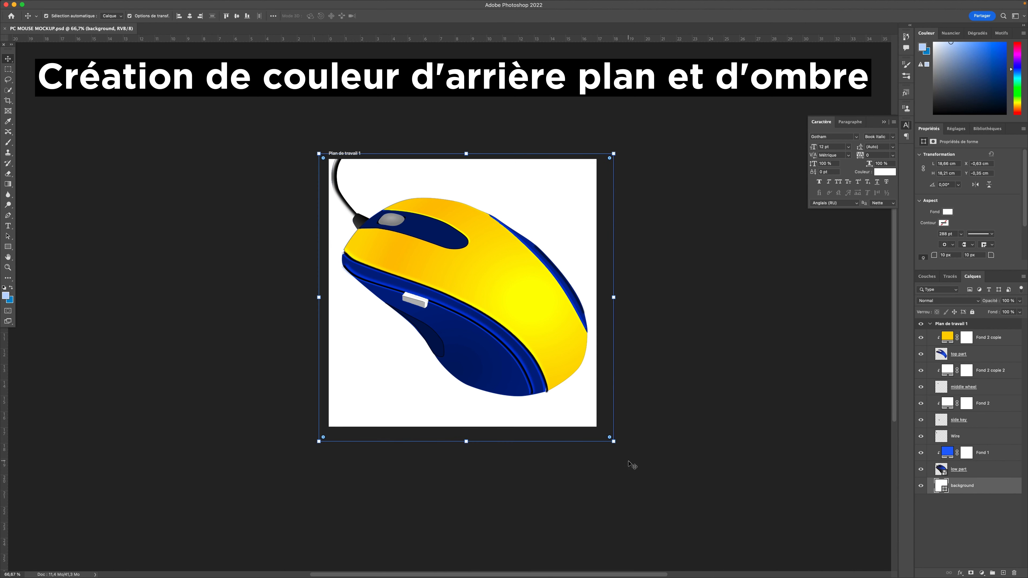
Step: Add a drop shadow to the low part layer with 100% opacity, 40 px distance and a blurred edge
{"action": "left_click", "coordinate": [948, 470]}
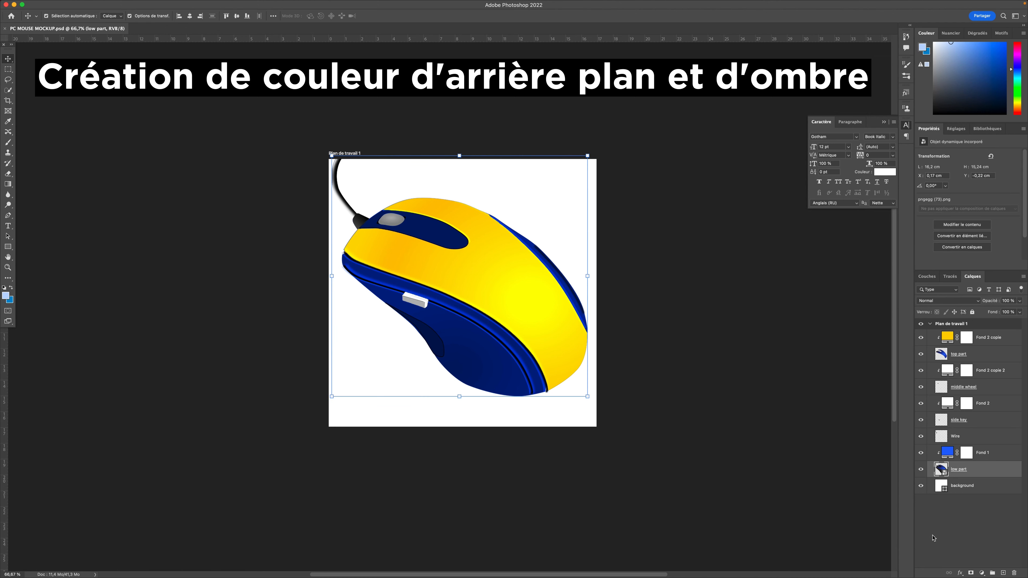
{"action": "left_click", "coordinate": [960, 573]}
{"action": "left_click", "coordinate": [980, 560]}
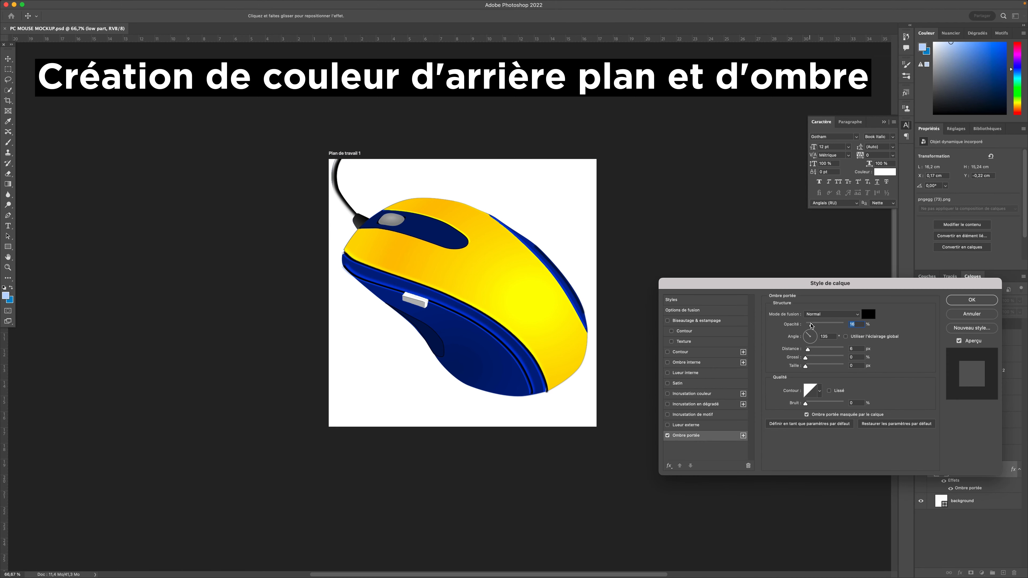
{"action": "left_click_drag", "start_coordinate": [811, 326], "coordinate": [877, 330]}
{"action": "left_click", "coordinate": [823, 349]}
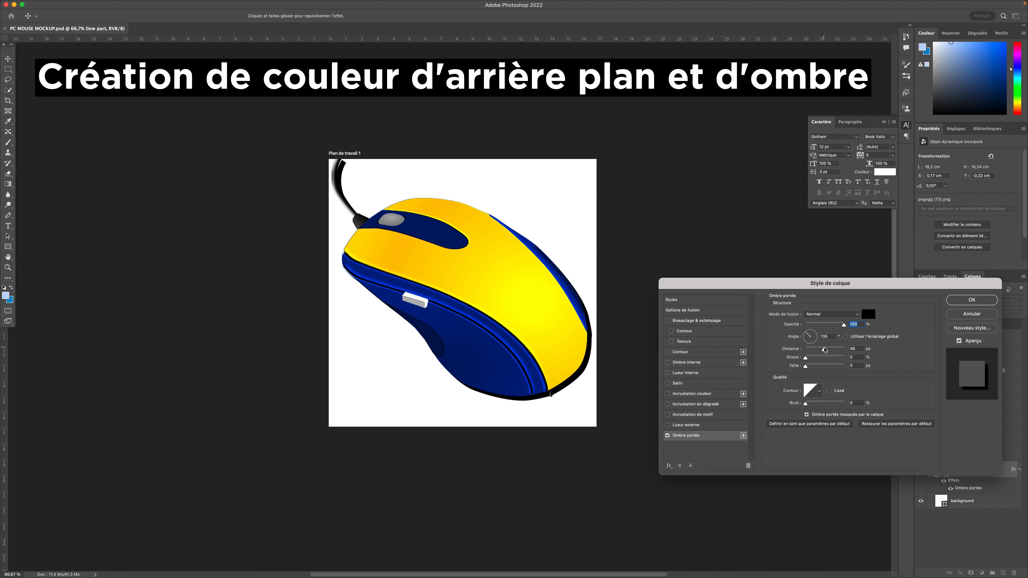
{"action": "left_click_drag", "start_coordinate": [806, 366], "coordinate": [813, 333]}
Step: Turn the drop shadow's angle to -160°, reduce its opacity to 30%, enlarge its size slightly and apply the layer style
{"action": "left_click", "coordinate": [808, 338]}
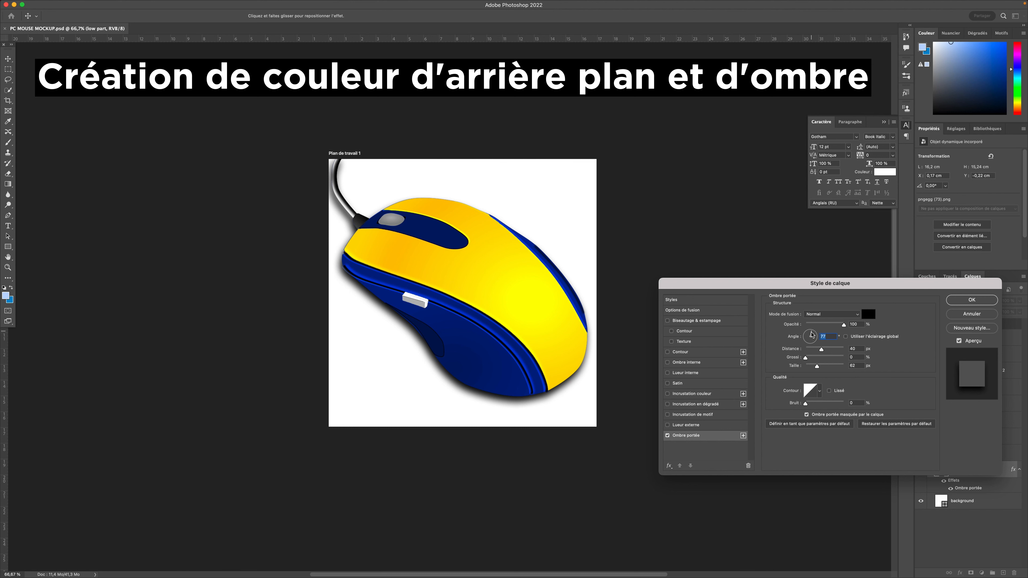
{"action": "left_click", "coordinate": [805, 342]}
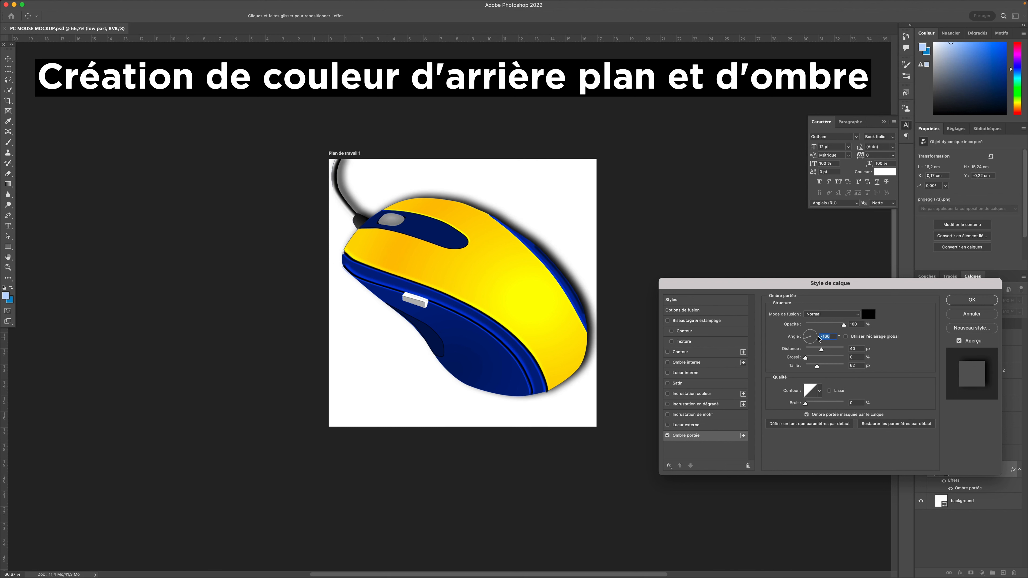
{"action": "left_click_drag", "start_coordinate": [846, 326], "coordinate": [817, 329]}
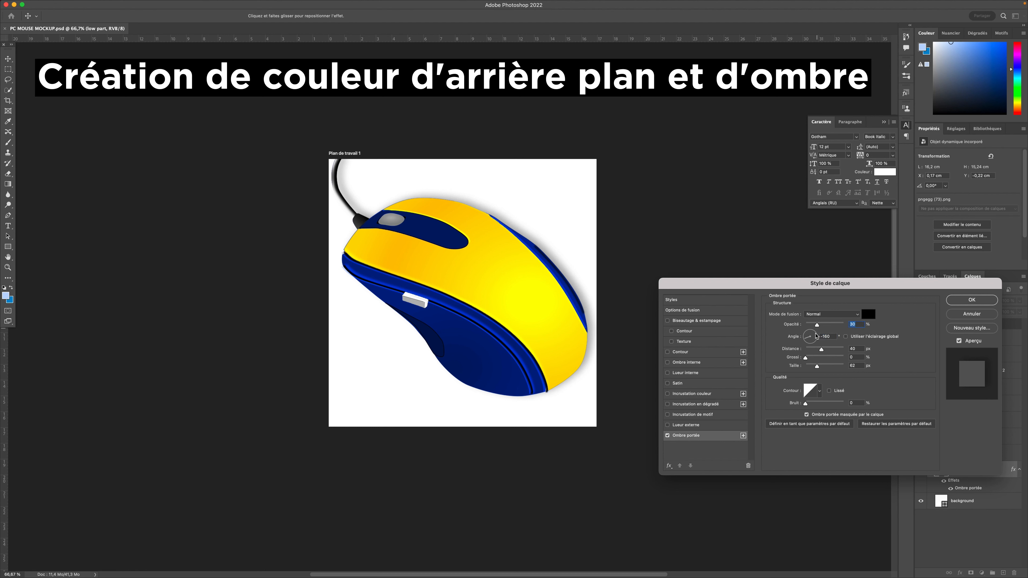
{"action": "left_click_drag", "start_coordinate": [817, 367], "coordinate": [822, 366]}
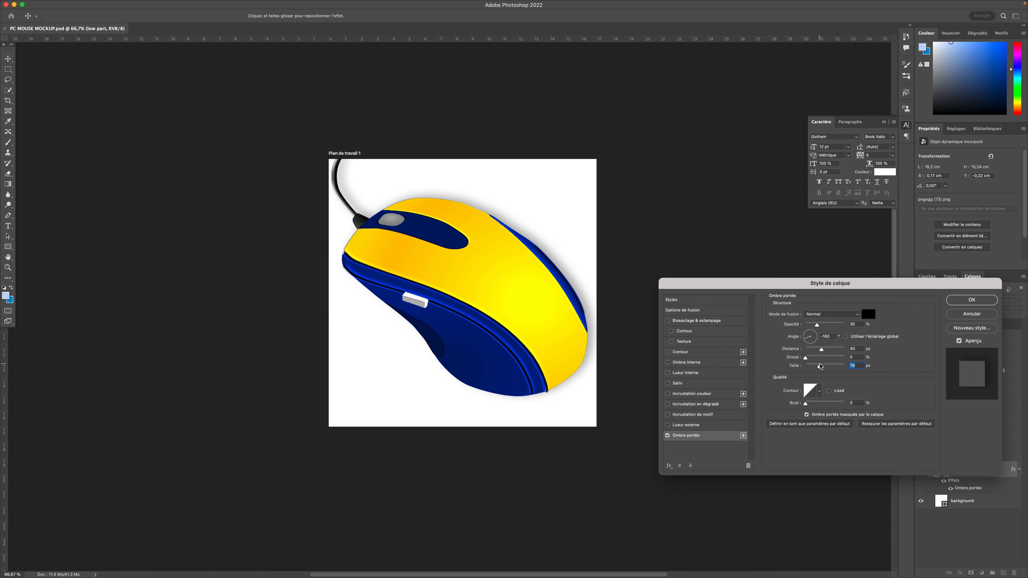
{"action": "left_click", "coordinate": [971, 299]}
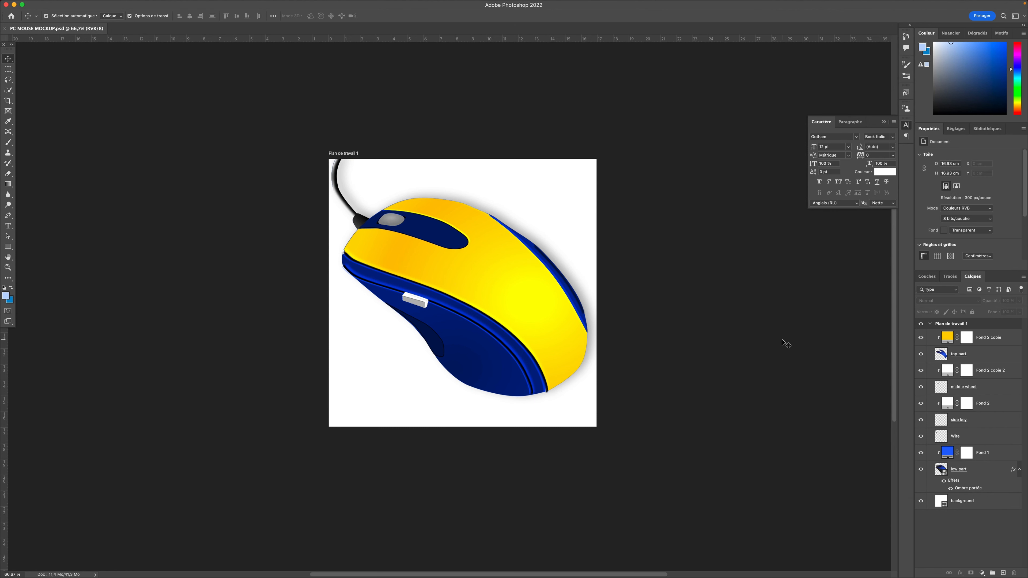
Step: Hide the blue Fond 1 fill layer and change the Fond 2 copie fill over the top part to red
{"action": "left_click", "coordinate": [555, 309]}
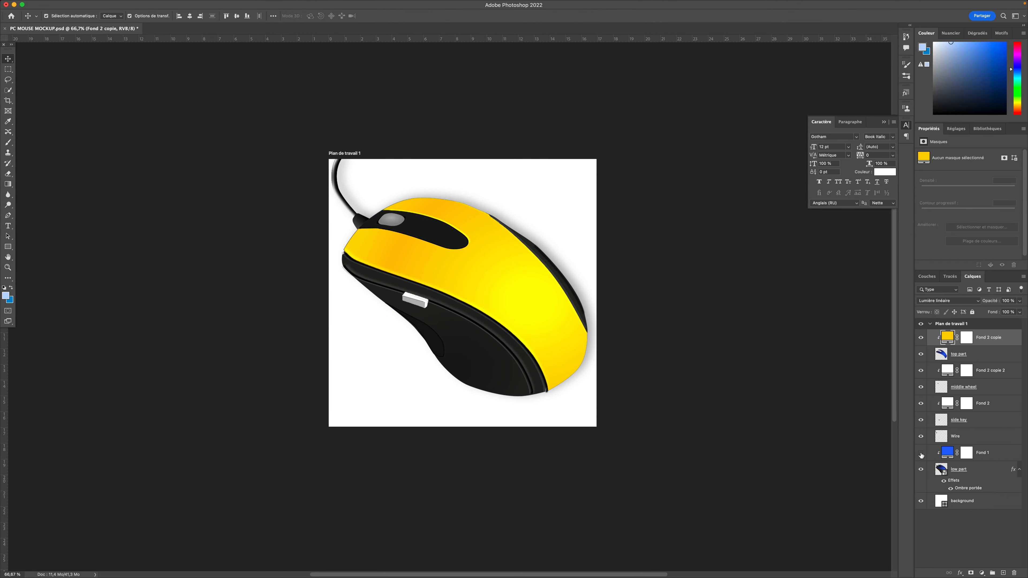
{"action": "double_click", "coordinate": [945, 338]}
{"action": "left_click_drag", "start_coordinate": [567, 462], "coordinate": [516, 477]}
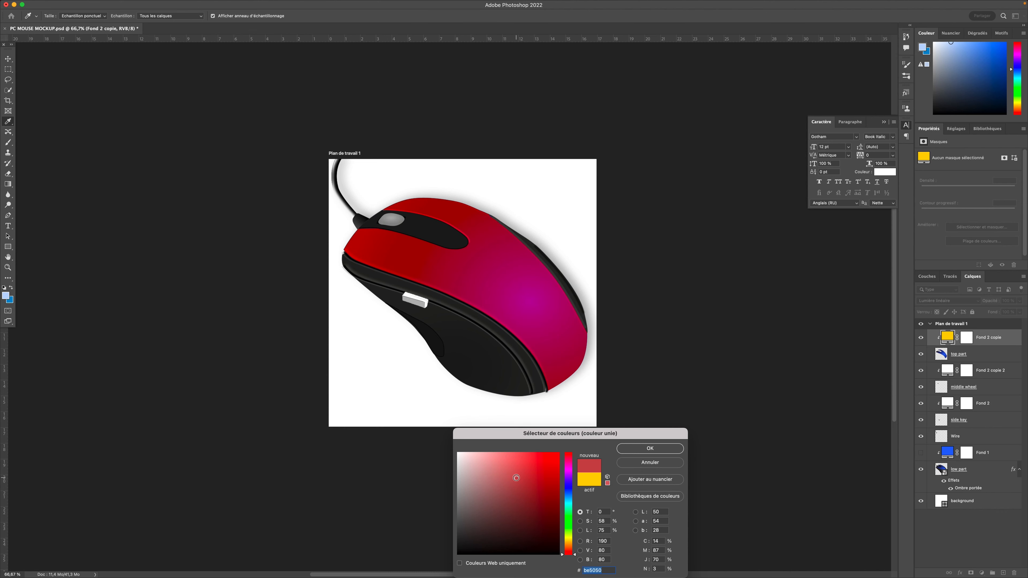
{"action": "left_click", "coordinate": [650, 449]}
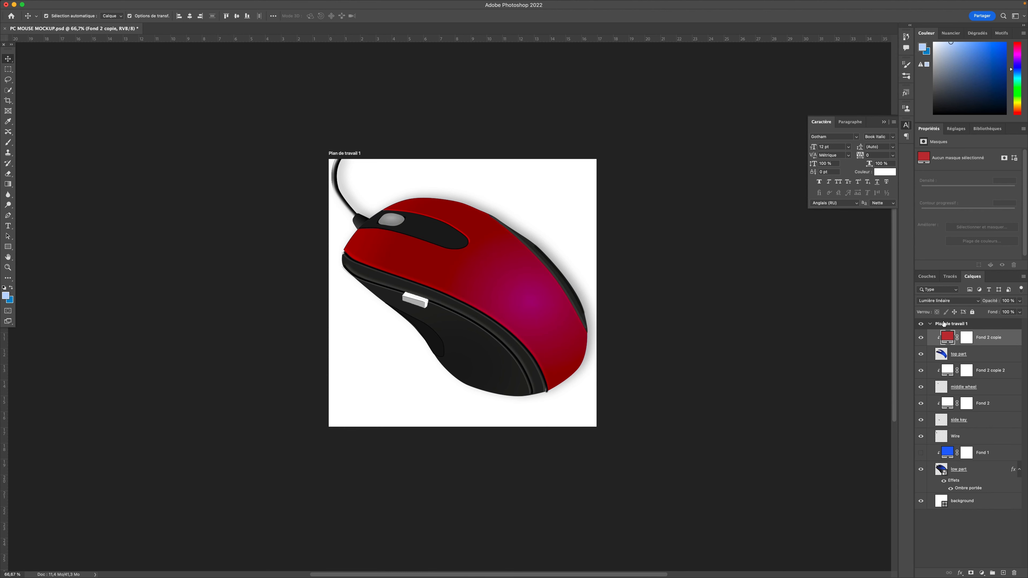
Step: Try out blending modes on the top part's red fill layer and set it to Couleur
{"action": "left_click", "coordinate": [944, 301]}
{"action": "key", "text": "Down"}
{"action": "key", "text": "Down"}
{"action": "key", "text": "Down"}
{"action": "key", "text": "Down"}
{"action": "key", "text": "Down"}
{"action": "key", "text": "Down"}
{"action": "key", "text": "Down"}
{"action": "key", "text": "Down"}
{"action": "key", "text": "Down"}
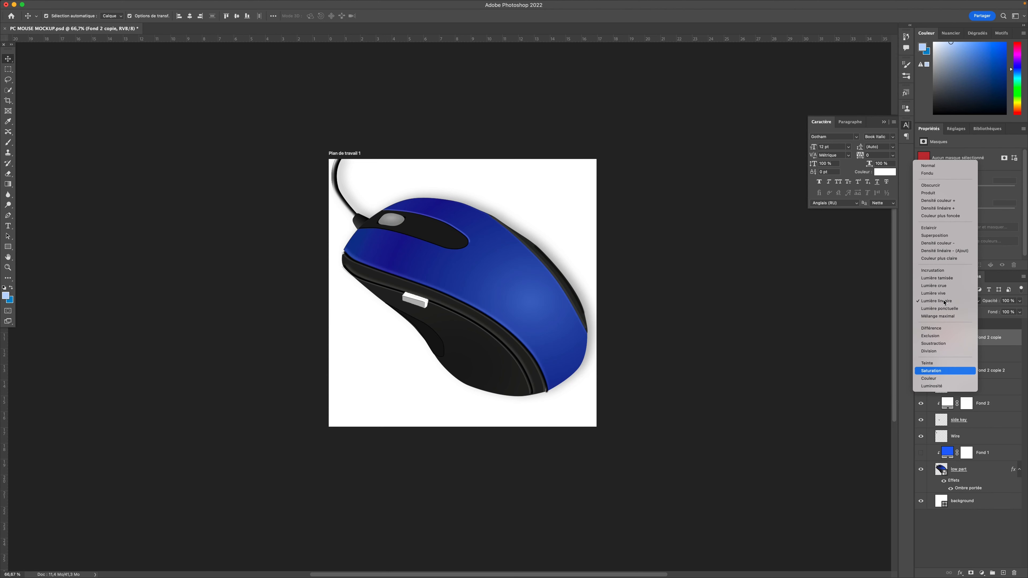
{"action": "key", "text": "Return"}
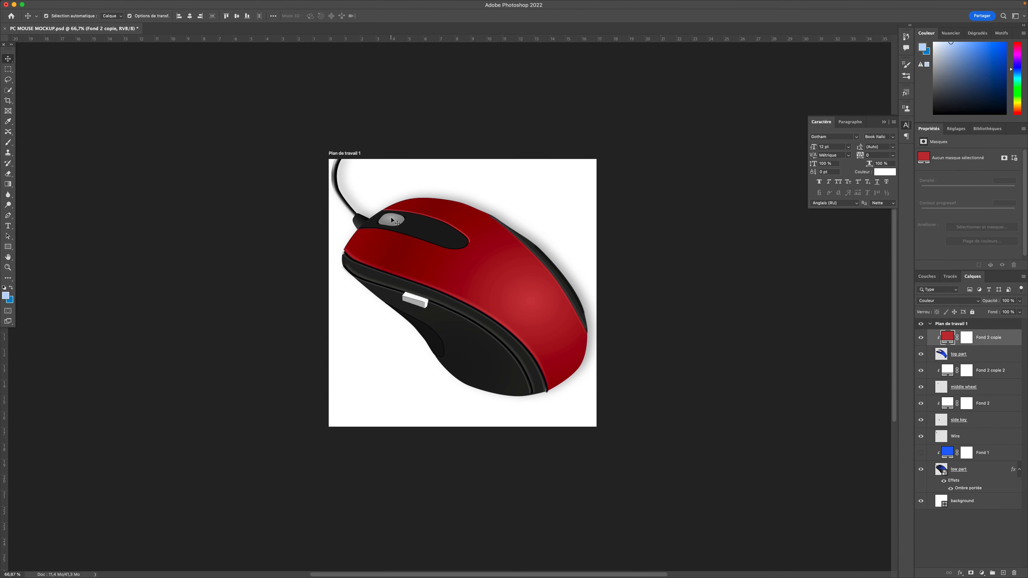
Step: Change the colour of the wheel's fill layer, Fond 2 copie 2, to yellow #ffd800
{"action": "left_click", "coordinate": [411, 303]}
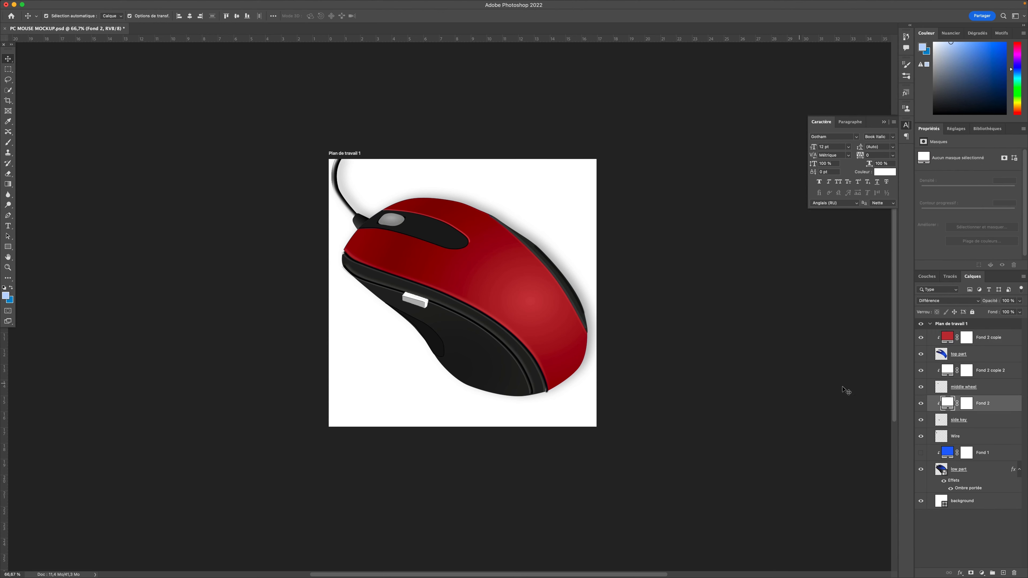
{"action": "double_click", "coordinate": [947, 372]}
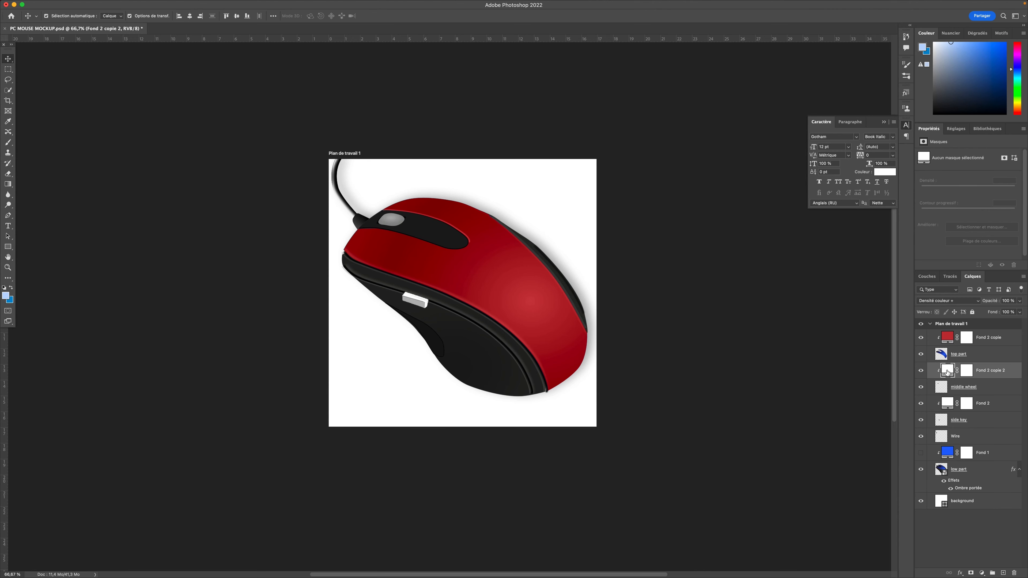
{"action": "left_click", "coordinate": [529, 475]}
{"action": "left_click_drag", "start_coordinate": [568, 553], "coordinate": [572, 543]}
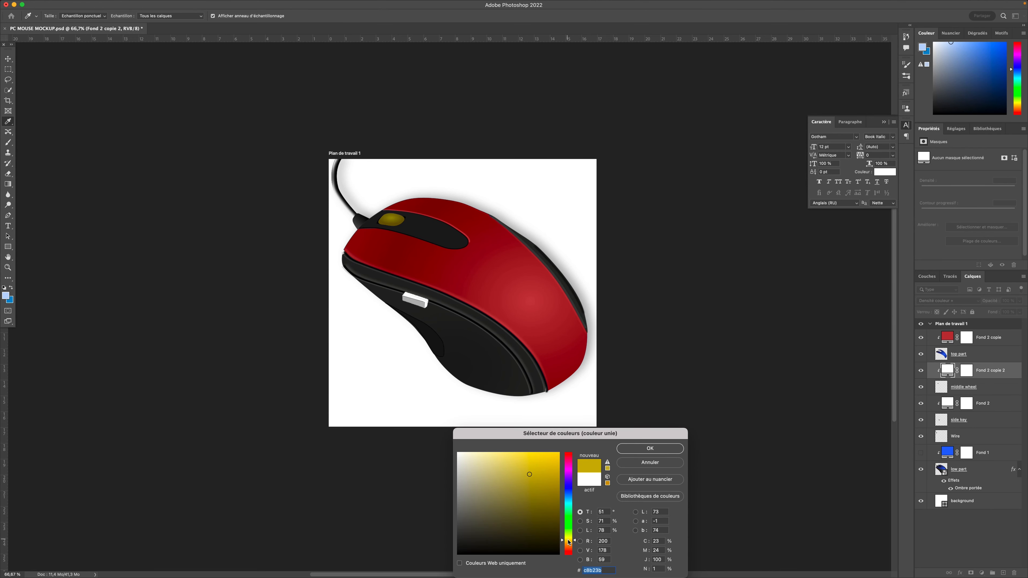
{"action": "left_click", "coordinate": [538, 459]}
{"action": "left_click_drag", "start_coordinate": [564, 451], "coordinate": [565, 453]}
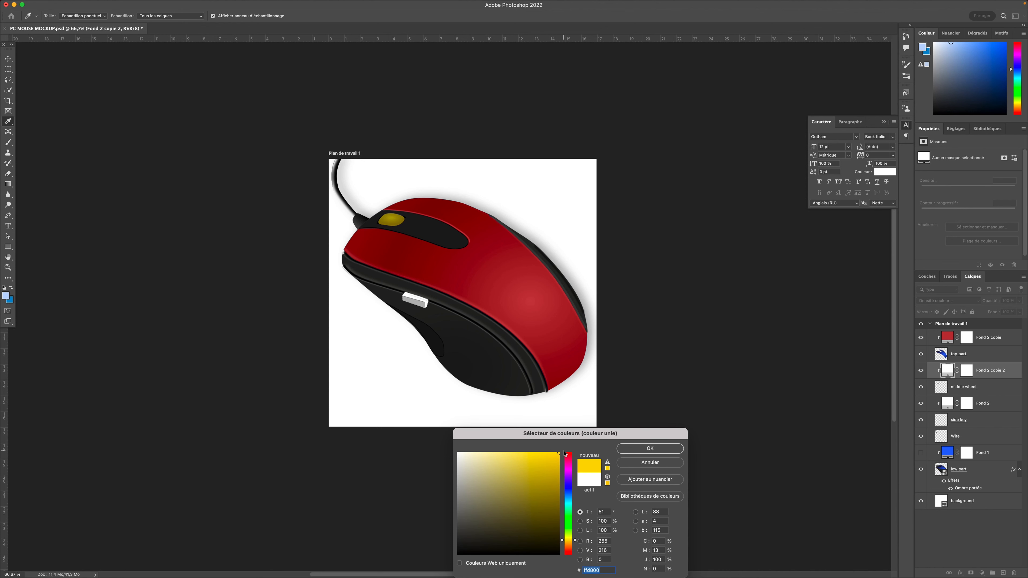
{"action": "left_click", "coordinate": [666, 448]}
Step: Try out blending modes on the wheel's yellow fill layer and set it to Lumière ponctuelle
{"action": "left_click", "coordinate": [941, 302]}
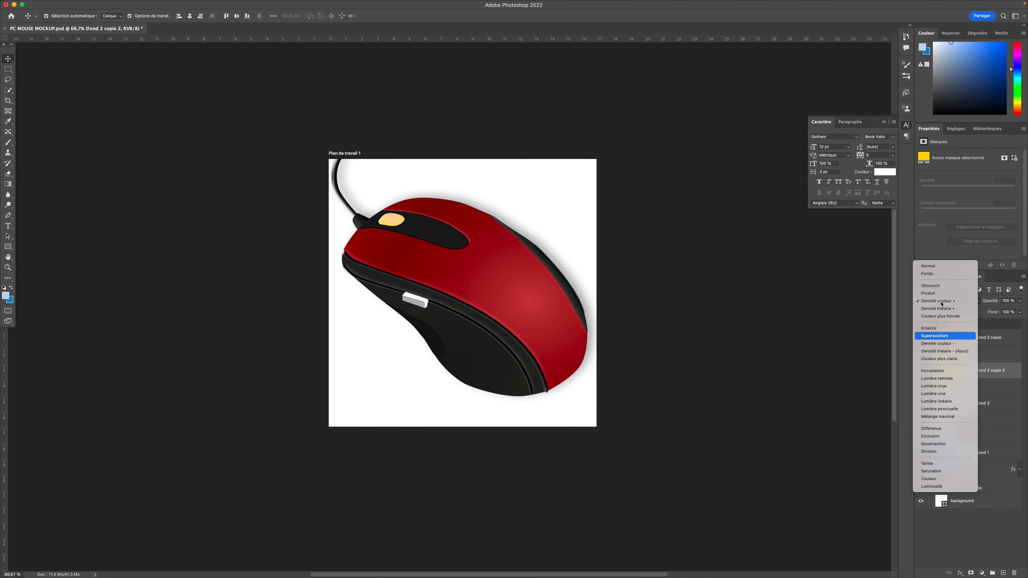
{"action": "key", "text": "Up"}
{"action": "key", "text": "Down"}
{"action": "key", "text": "Down"}
{"action": "key", "text": "Down"}
{"action": "key", "text": "Down"}
{"action": "key", "text": "Down"}
{"action": "key", "text": "Down"}
{"action": "key", "text": "Down"}
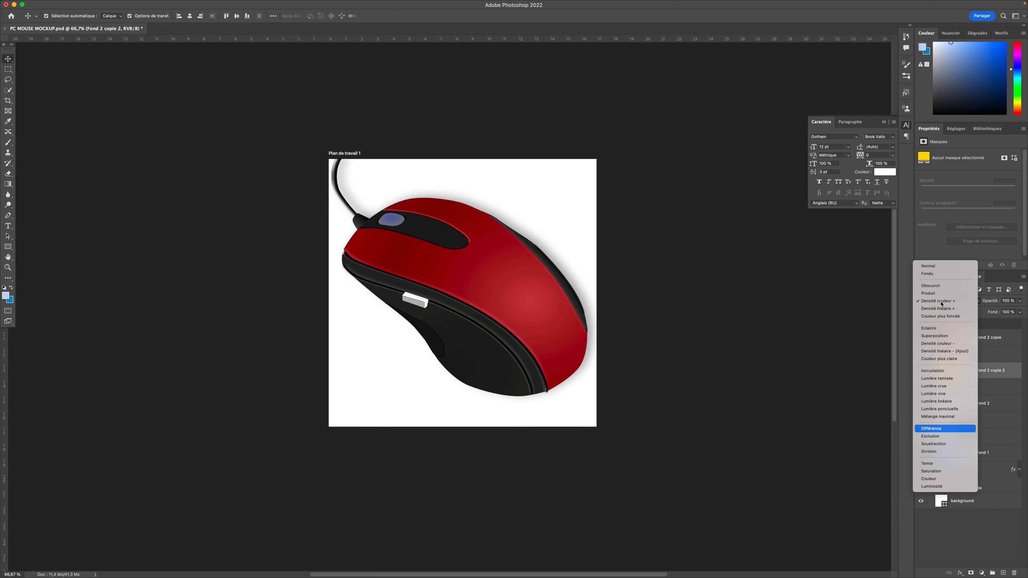
{"action": "key", "text": "Up"}
{"action": "key", "text": "Up"}
{"action": "key", "text": "Down"}
{"action": "key", "text": "Down"}
{"action": "key", "text": "Down"}
{"action": "key", "text": "Down"}
{"action": "key", "text": "Down"}
{"action": "key", "text": "Down"}
{"action": "key", "text": "Down"}
{"action": "key", "text": "Down"}
{"action": "key", "text": "Down"}
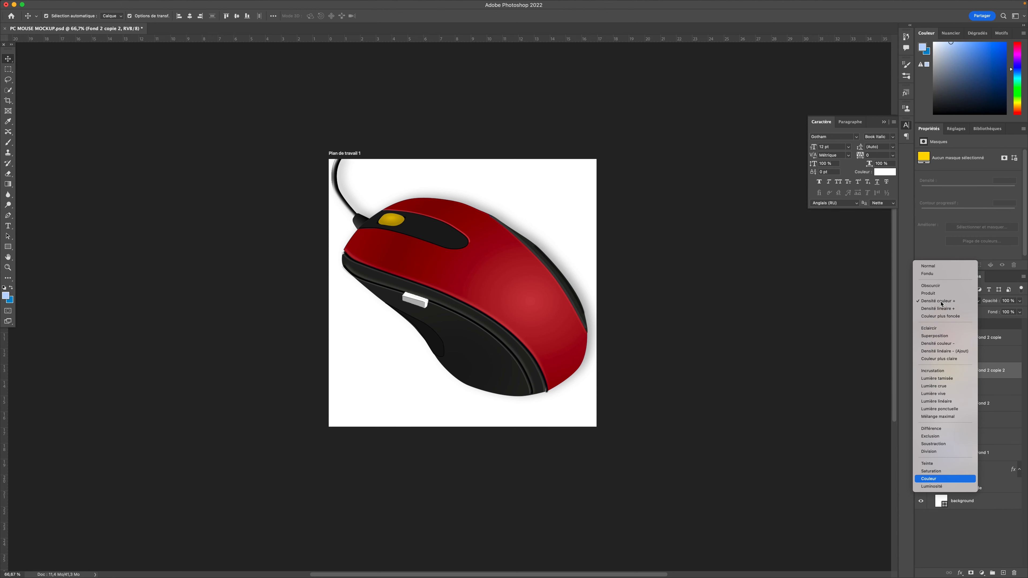
{"action": "key", "text": "Up"}
{"action": "key", "text": "Up"}
{"action": "key", "text": "Up"}
{"action": "key", "text": "Up"}
{"action": "key", "text": "Up"}
{"action": "key", "text": "Up"}
{"action": "key", "text": "Up"}
{"action": "key", "text": "Up"}
{"action": "key", "text": "Up"}
{"action": "key", "text": "Up"}
{"action": "key", "text": "Up"}
{"action": "key", "text": "Up"}
{"action": "key", "text": "Up"}
{"action": "key", "text": "Up"}
{"action": "key", "text": "Up"}
{"action": "key", "text": "Up"}
{"action": "key", "text": "Up"}
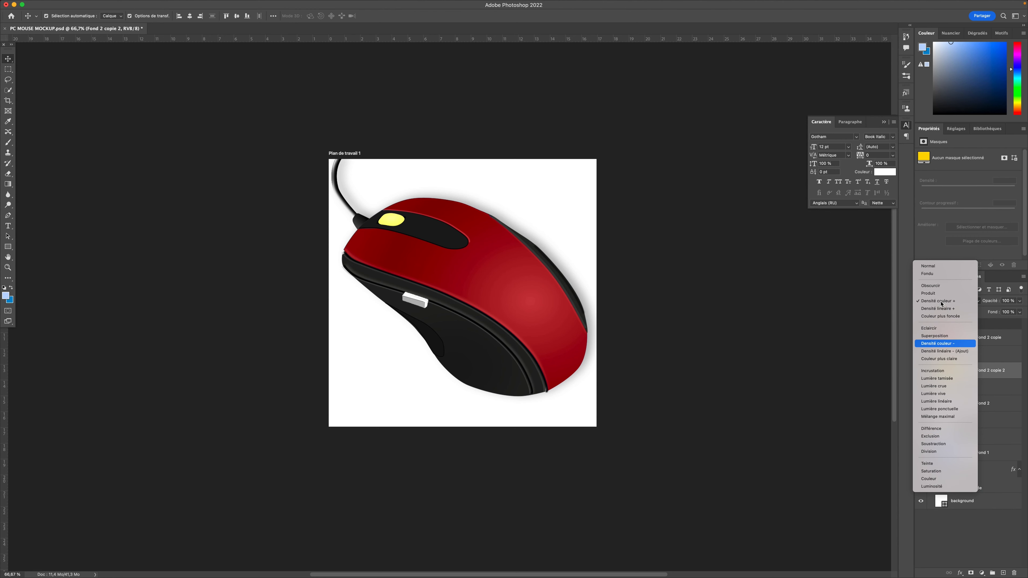
{"action": "key", "text": "Down"}
{"action": "key", "text": "Down"}
{"action": "key", "text": "Down"}
{"action": "key", "text": "Down"}
{"action": "key", "text": "Up"}
{"action": "key", "text": "Up"}
{"action": "key", "text": "Up"}
{"action": "key", "text": "Up"}
{"action": "key", "text": "Up"}
{"action": "key", "text": "Up"}
{"action": "key", "text": "Up"}
{"action": "key", "text": "Up"}
{"action": "key", "text": "Up"}
{"action": "key", "text": "Up"}
{"action": "key", "text": "Up"}
{"action": "key", "text": "Up"}
{"action": "key", "text": "Up"}
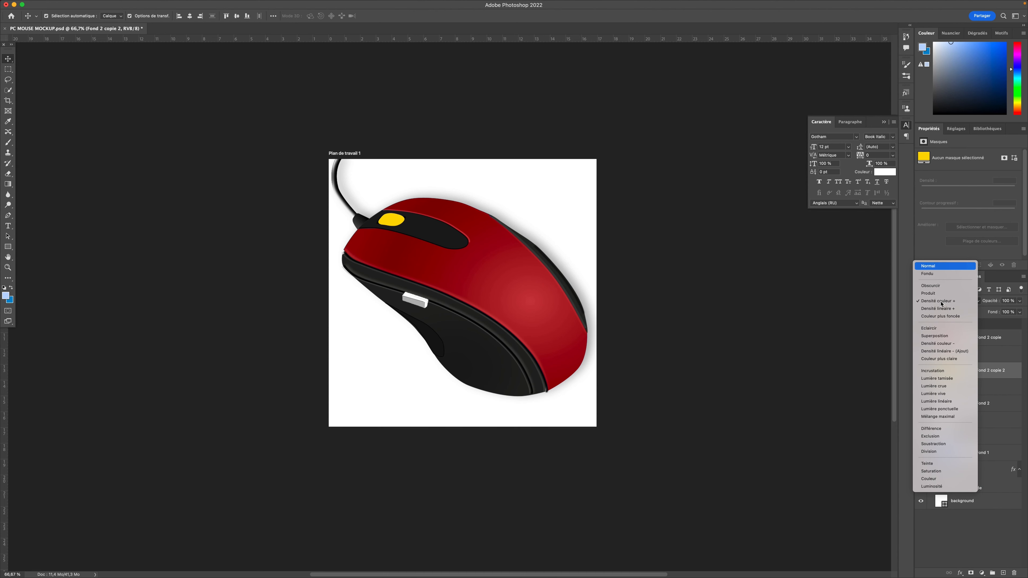
{"action": "key", "text": "Down"}
{"action": "key", "text": "Down"}
{"action": "key", "text": "Down"}
{"action": "key", "text": "Down"}
{"action": "key", "text": "Down"}
{"action": "key", "text": "Up"}
{"action": "key", "text": "Down"}
{"action": "key", "text": "Down"}
{"action": "key", "text": "Down"}
{"action": "key", "text": "Down"}
{"action": "key", "text": "Down"}
{"action": "key", "text": "Down"}
{"action": "key", "text": "Down"}
{"action": "key", "text": "Down"}
{"action": "key", "text": "Down"}
{"action": "key", "text": "Down"}
{"action": "key", "text": "Down"}
{"action": "key", "text": "Down"}
{"action": "key", "text": "Down"}
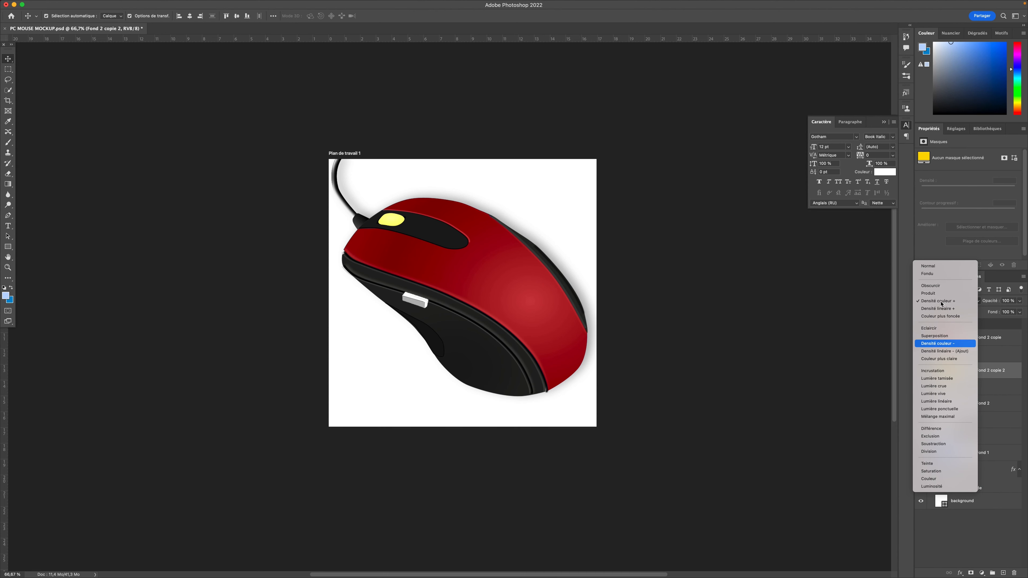
{"action": "key", "text": "Down"}
{"action": "key", "text": "Up"}
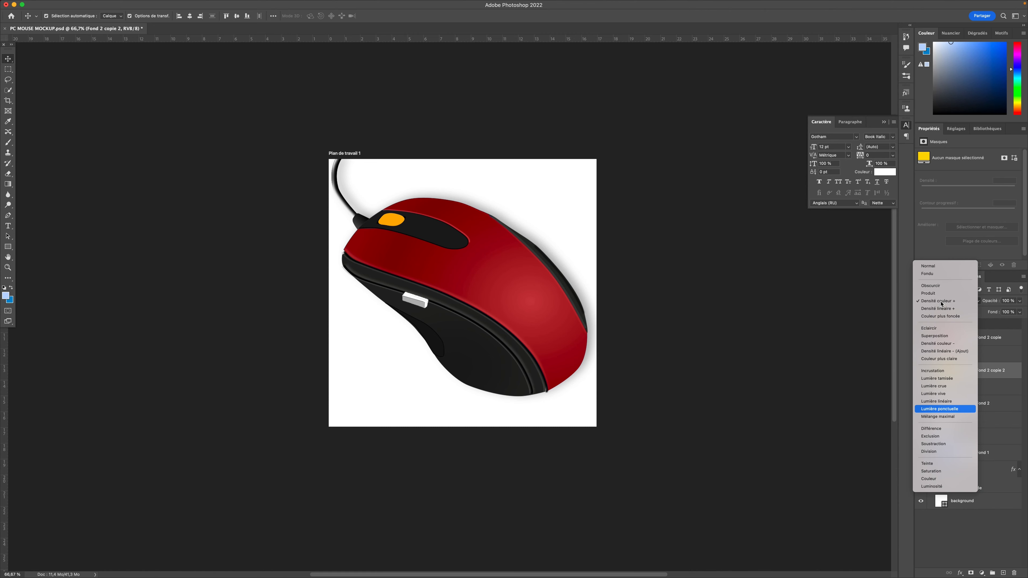
{"action": "key", "text": "Return"}
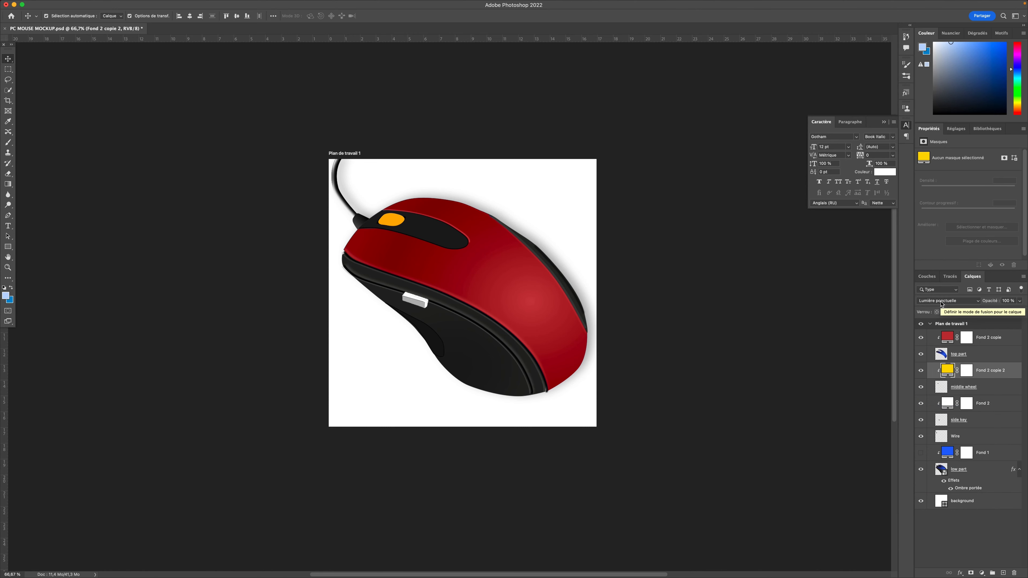
Step: Set the colour of the wheel's fill layer back to white
{"action": "double_click", "coordinate": [947, 369]}
{"action": "left_click_drag", "start_coordinate": [519, 486], "coordinate": [441, 432]}
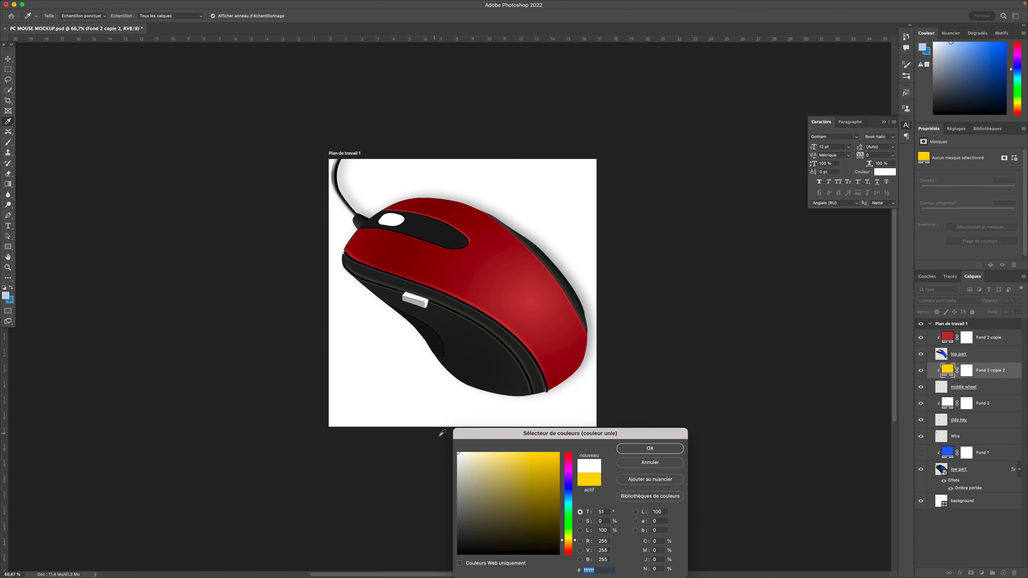
{"action": "left_click", "coordinate": [639, 450]}
Step: Try out blending modes on the wheel's white fill layer, return the wheel to its shaded grey look and save the document
{"action": "left_click", "coordinate": [938, 304]}
{"action": "key", "text": "Down"}
{"action": "key", "text": "Down"}
{"action": "key", "text": "Down"}
{"action": "key", "text": "Down"}
{"action": "key", "text": "Down"}
{"action": "key", "text": "Down"}
{"action": "key", "text": "Down"}
{"action": "key", "text": "Down"}
{"action": "key", "text": "Down"}
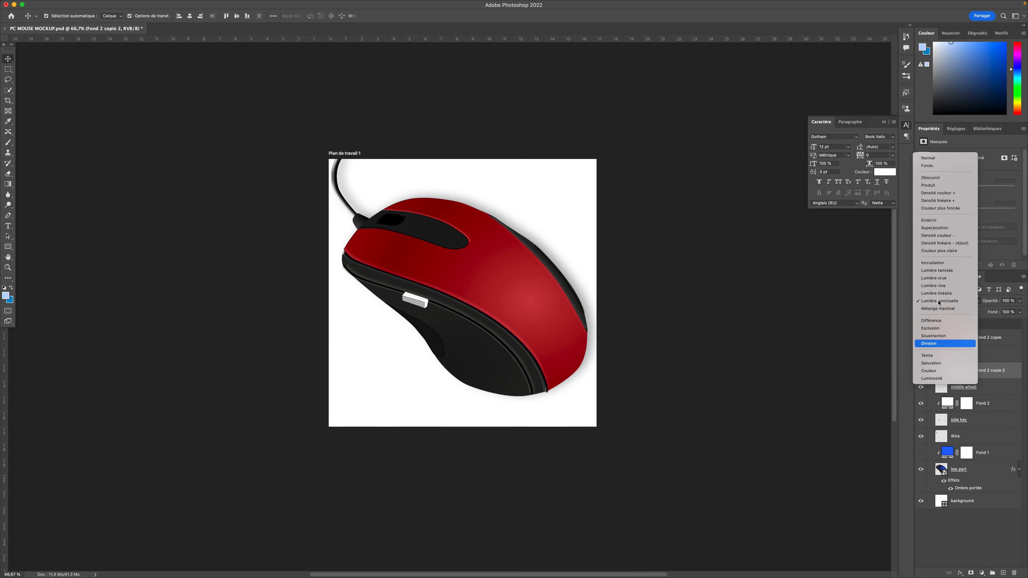
{"action": "key", "text": "Up"}
{"action": "left_click", "coordinate": [749, 462]}
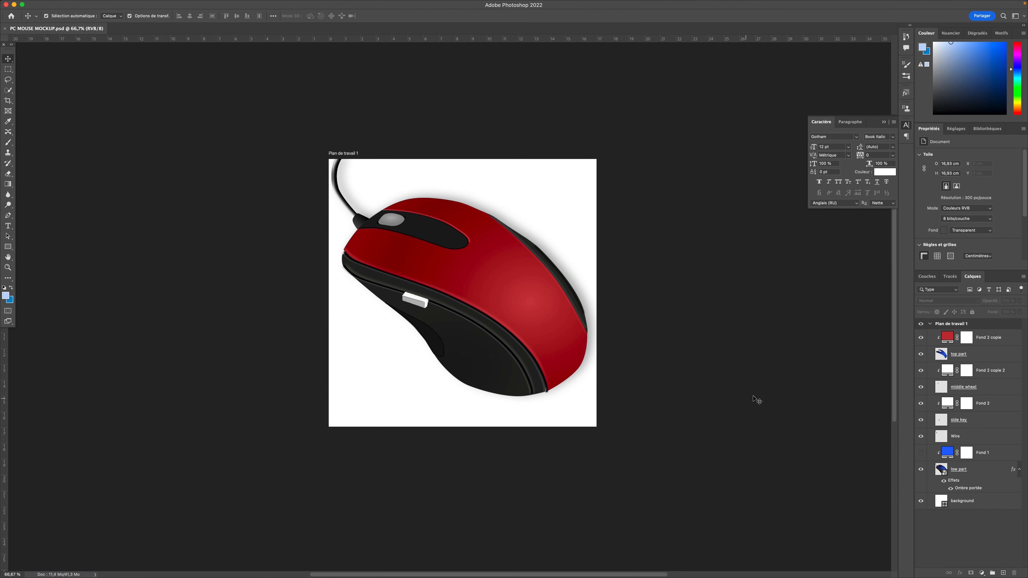
{"action": "mouse_move", "coordinate": [796, 577]}
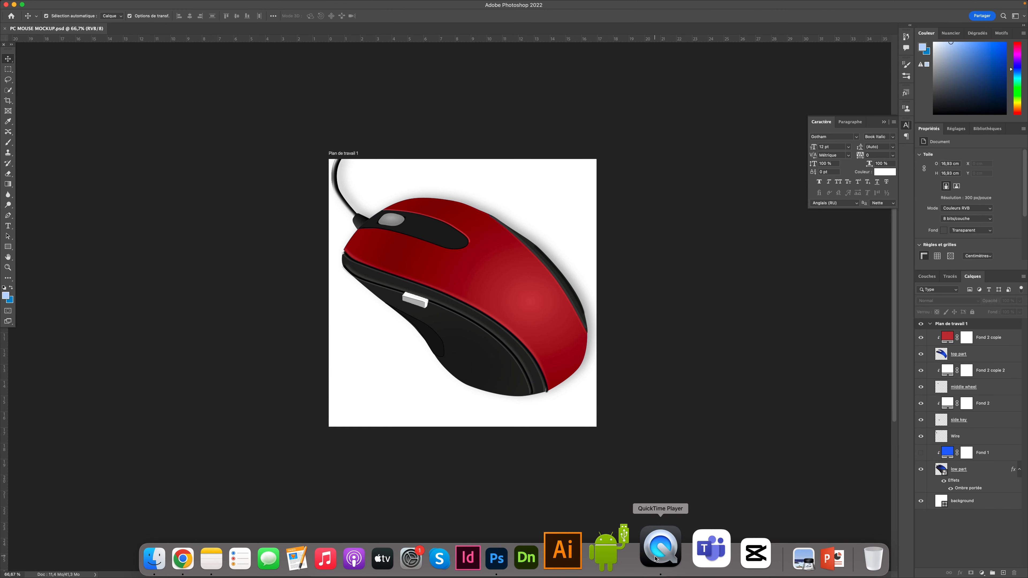
{"action": "right_click", "coordinate": [658, 558]}
{"action": "left_click", "coordinate": [766, 102]}
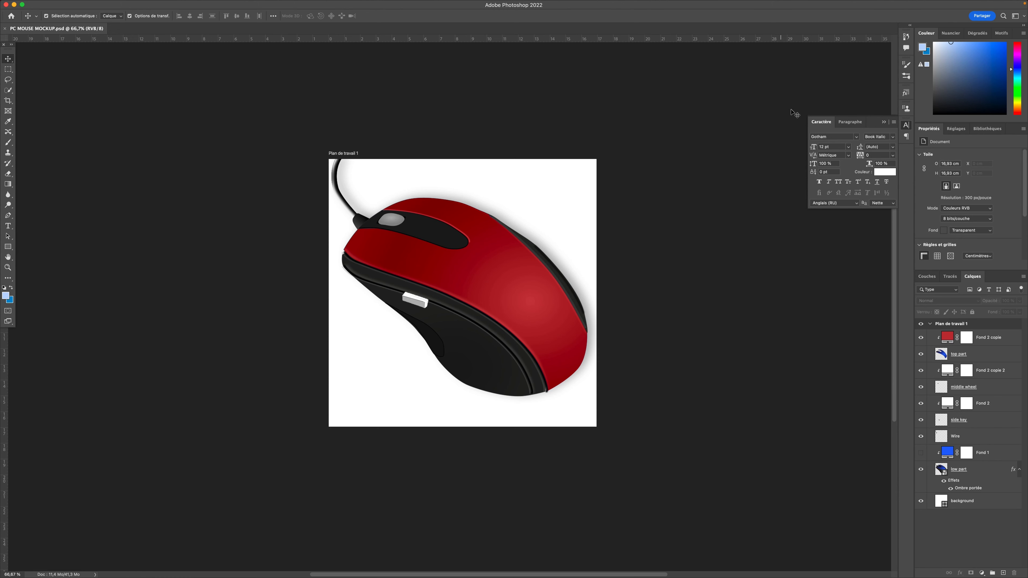
Step: Add the text YiliumArt in black and position it just inside the artboard's lower-left corner
{"action": "mouse_move", "coordinate": [835, 5]}
{"action": "left_click", "coordinate": [8, 225]}
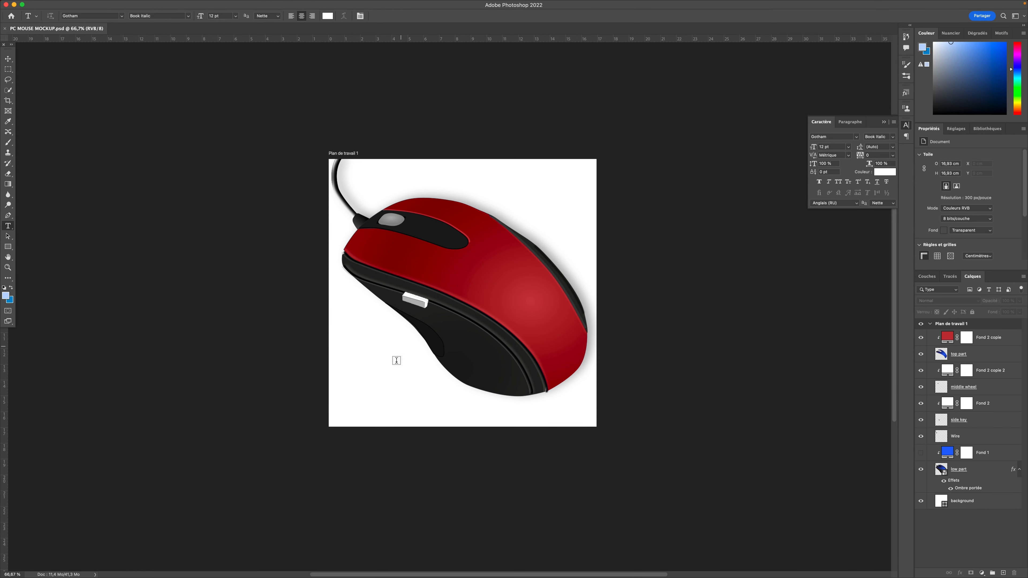
{"action": "left_click", "coordinate": [341, 415]}
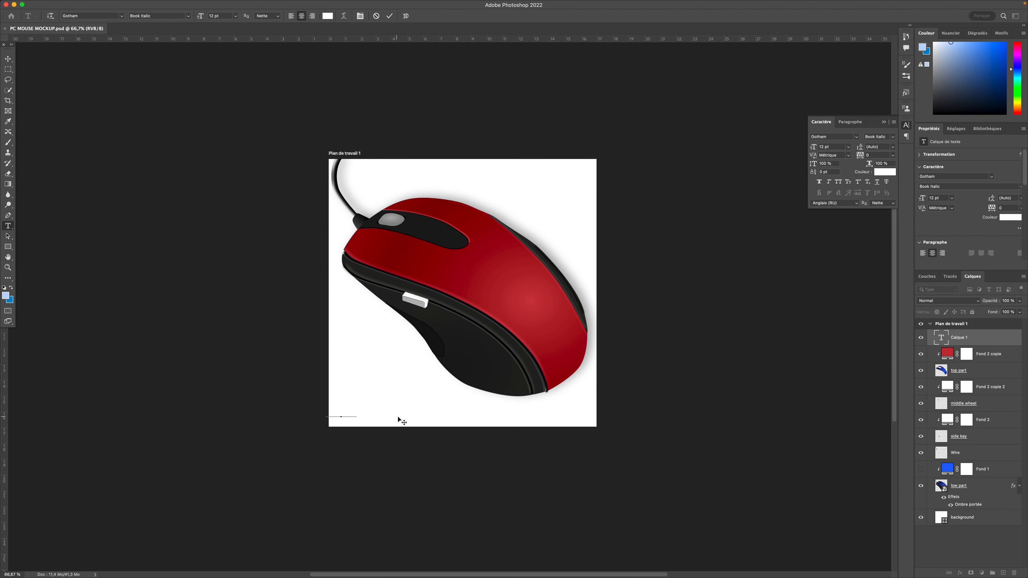
{"action": "left_click", "coordinate": [390, 17]}
{"action": "left_click", "coordinate": [830, 137]}
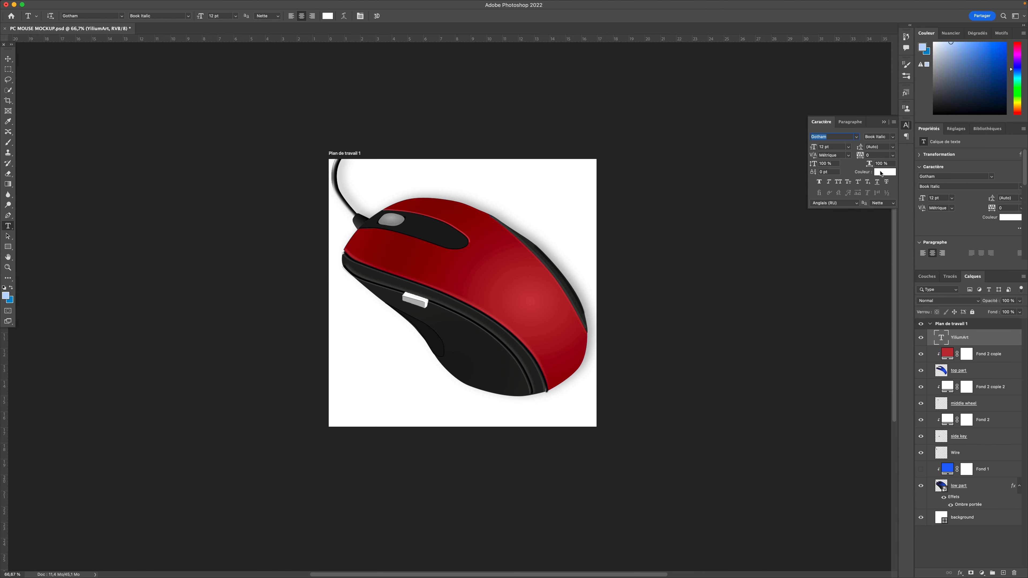
{"action": "left_click", "coordinate": [881, 173]}
{"action": "left_click_drag", "start_coordinate": [457, 551], "coordinate": [428, 576]}
{"action": "left_click", "coordinate": [650, 450]}
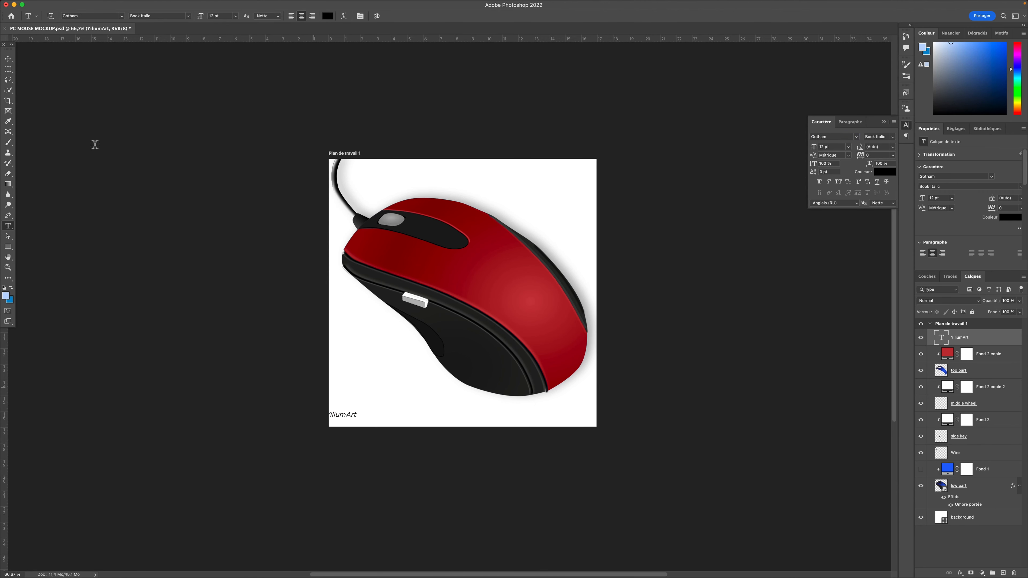
{"action": "key", "text": "v"}
{"action": "mouse_move", "coordinate": [351, 419]}
{"action": "left_mouse_down"}
{"action": "mouse_move", "coordinate": [366, 421]}
{"action": "mouse_move", "coordinate": [356, 423]}
{"action": "left_mouse_up"}
Step: Try out the Autography Regular font on the YiliumArt text
{"action": "left_click_drag", "start_coordinate": [833, 137], "coordinate": [805, 131]}
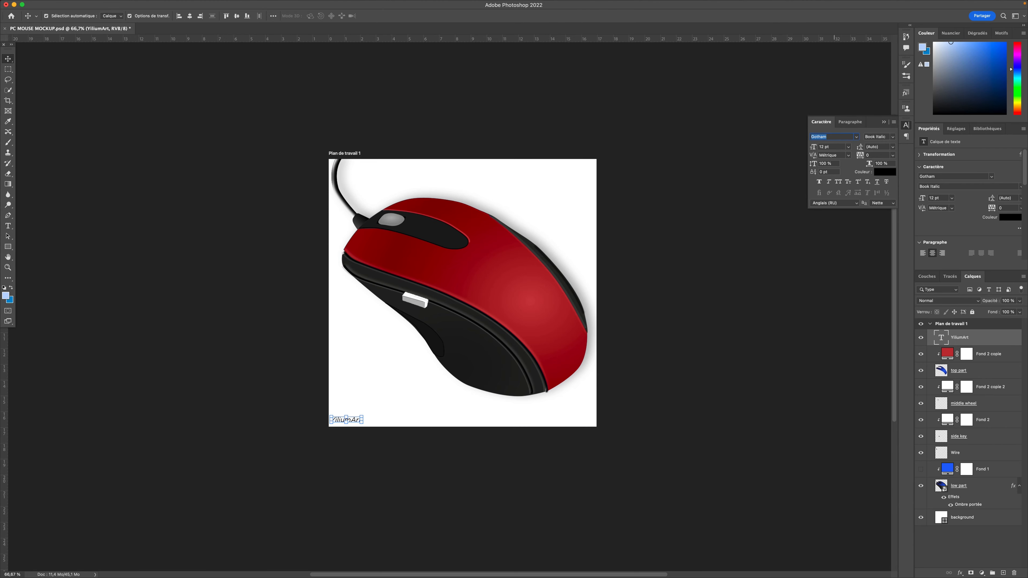
{"action": "type", "text": "mont"}
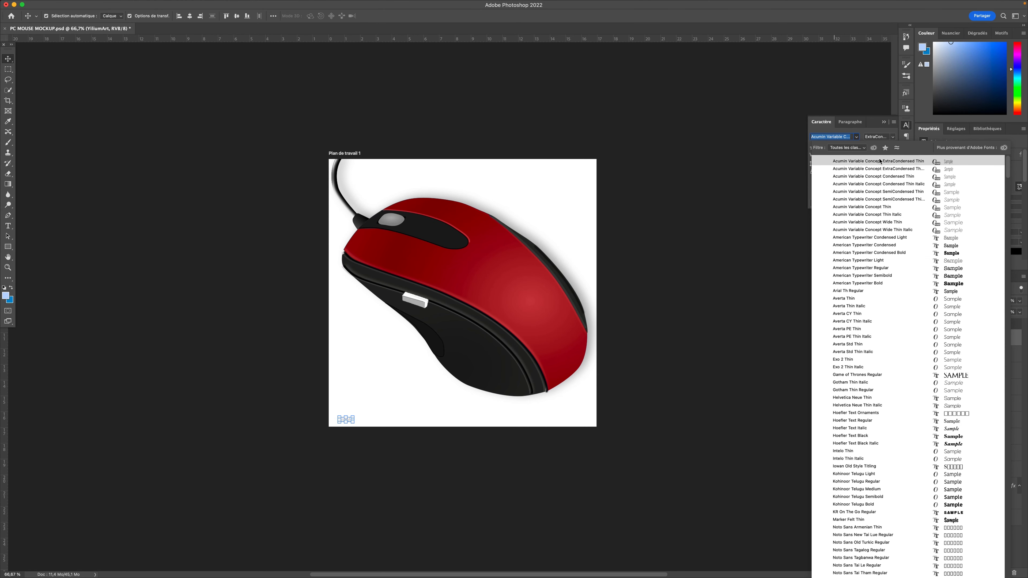
{"action": "type", "text": "auto"}
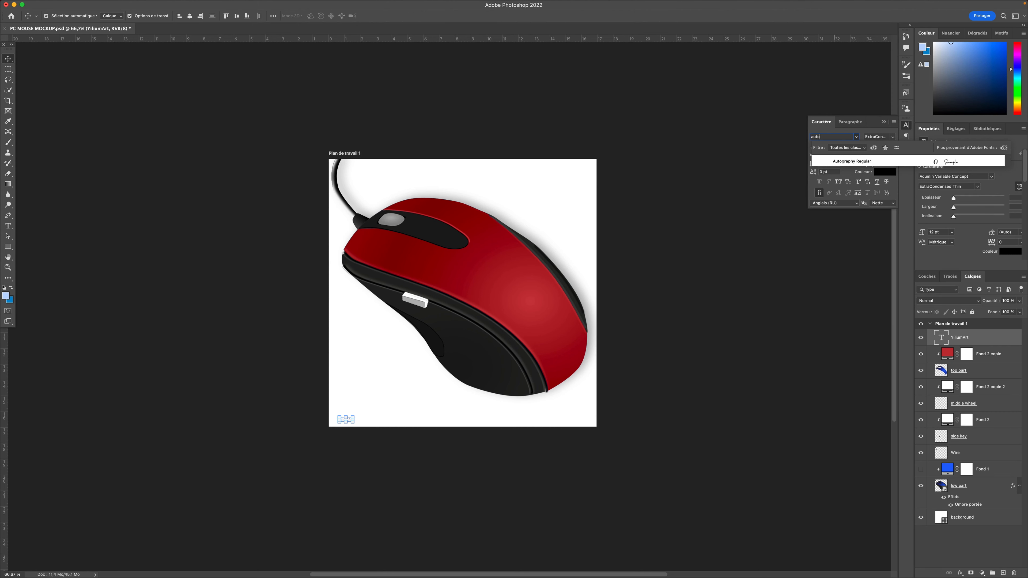
{"action": "left_click", "coordinate": [860, 160]}
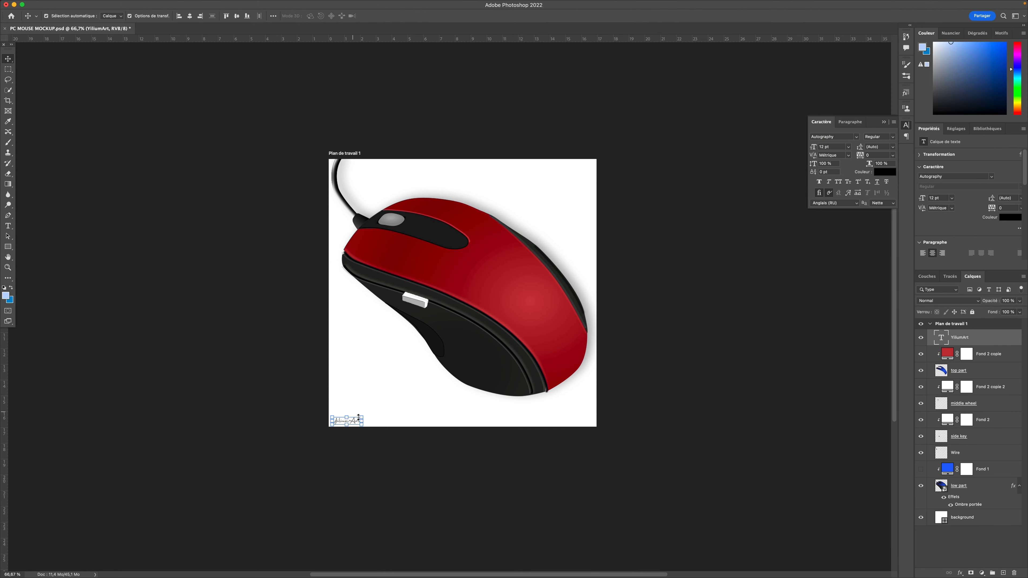
Step: Set the YiliumArt text's font to Trench 100 with faux bold and save the document
{"action": "left_click", "coordinate": [843, 137]}
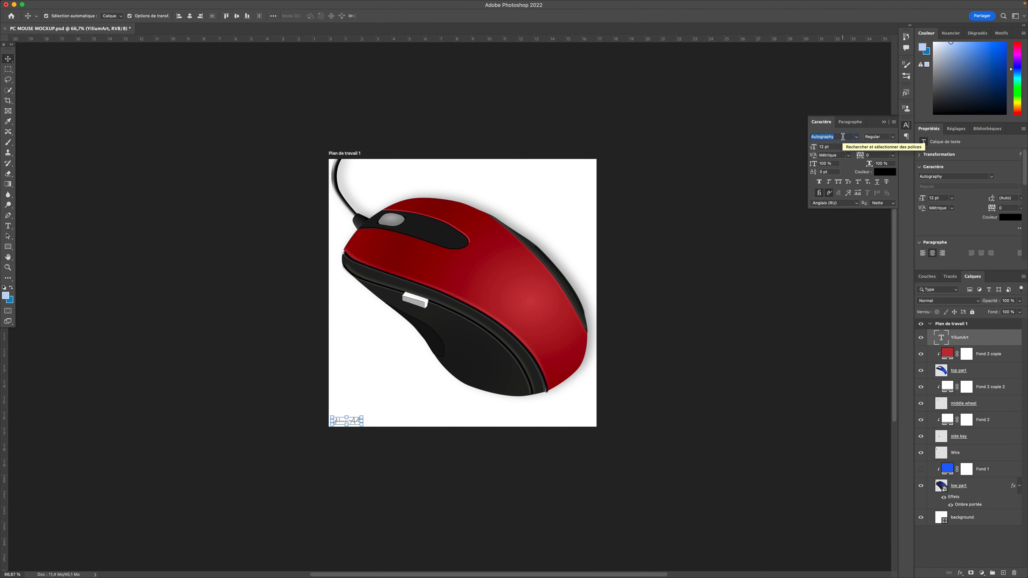
{"action": "type", "text": "tr"}
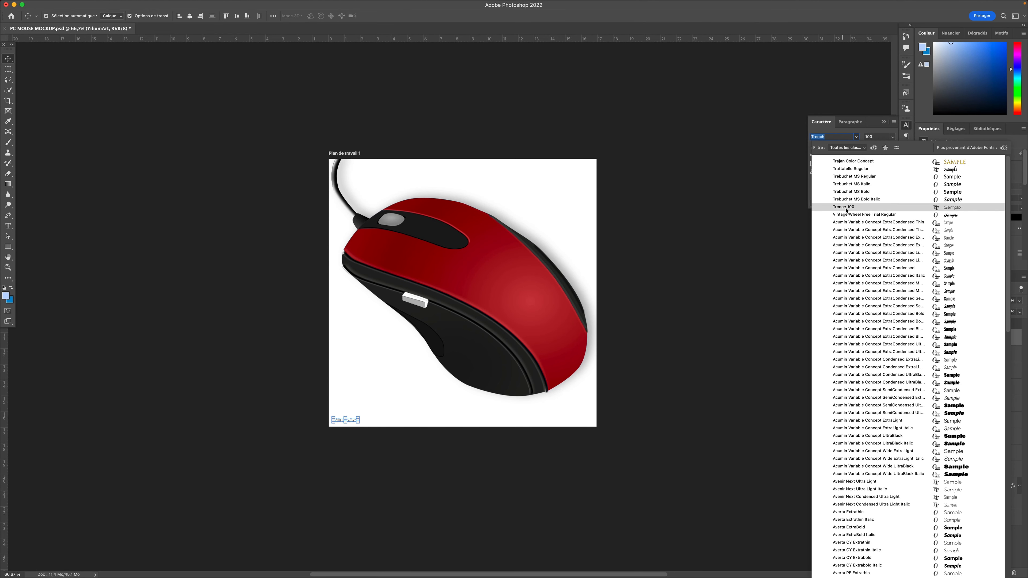
{"action": "left_click", "coordinate": [848, 207]}
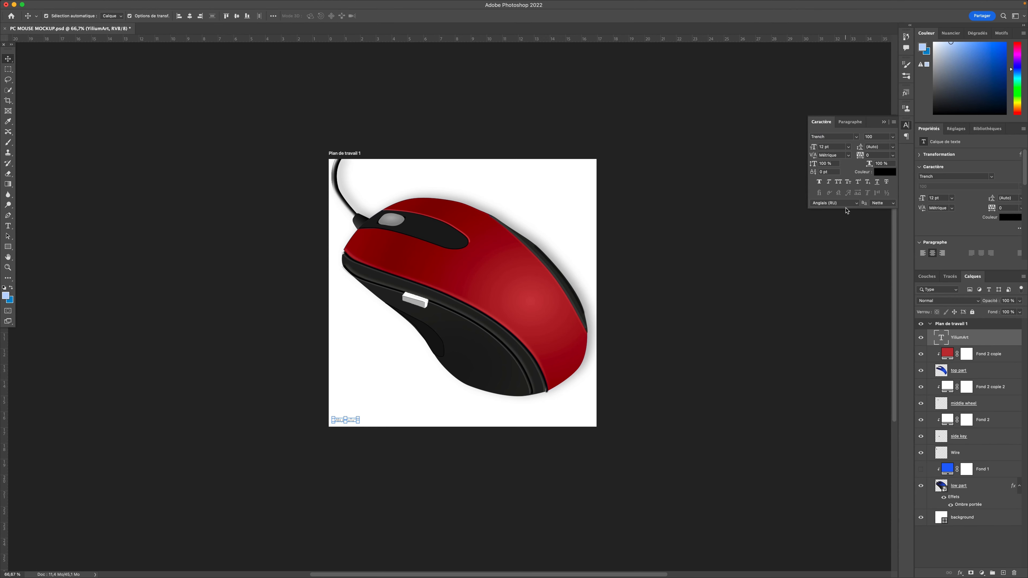
{"action": "left_click", "coordinate": [818, 182]}
{"action": "left_click", "coordinate": [396, 412]}
{"action": "left_click", "coordinate": [653, 211]}
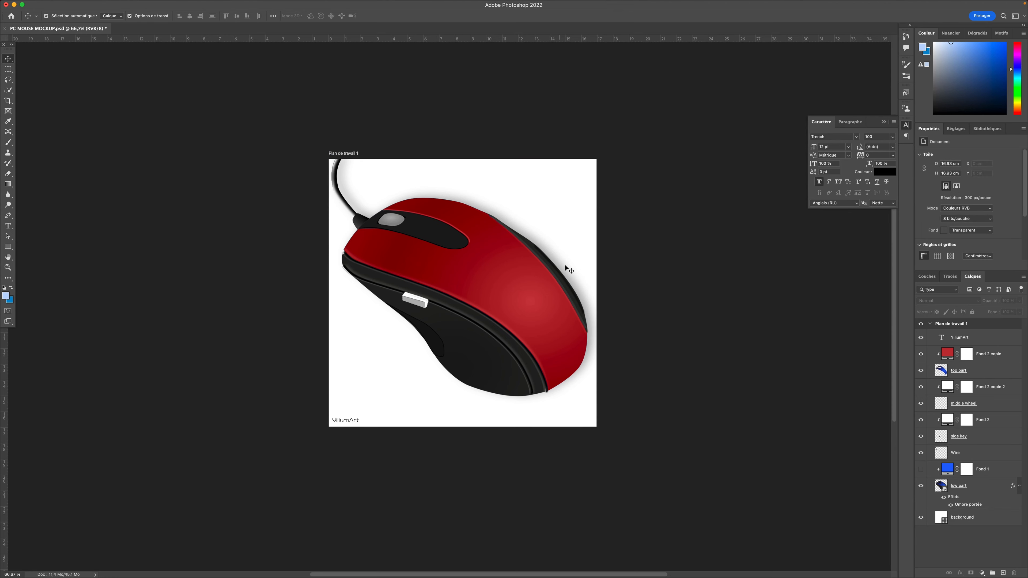
{"action": "key", "text": "super+s"}
{"action": "mouse_move", "coordinate": [851, 8]}
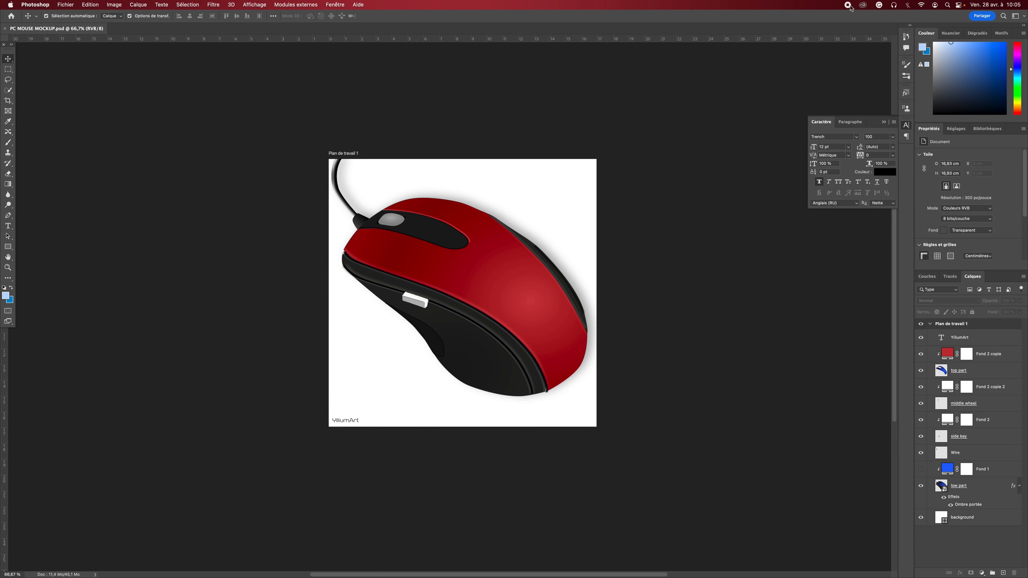